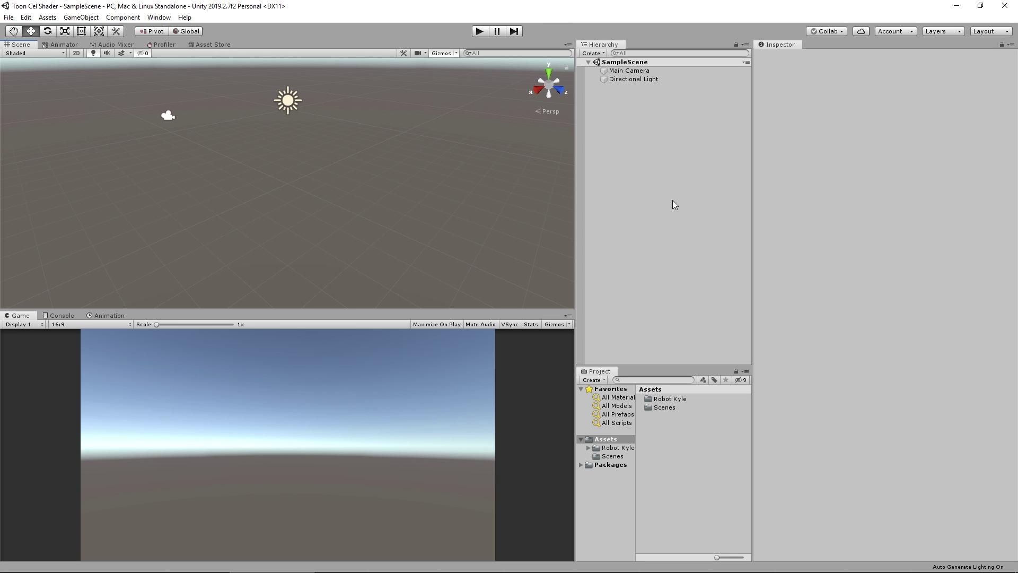
Install the Lightweight RP 6.9.1 package through the Package Manager, then close it
left_click(159, 18)
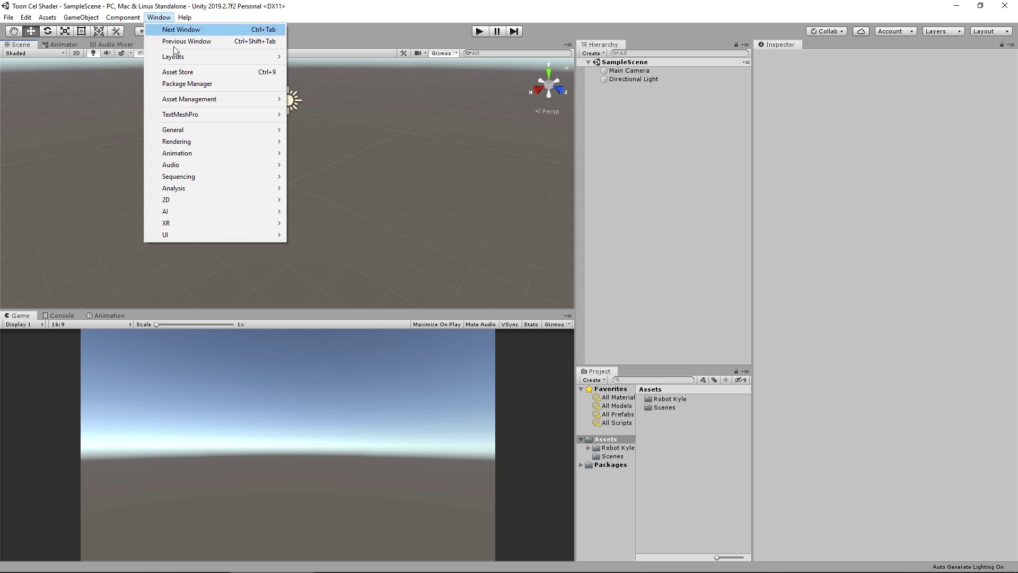
left_click(188, 84)
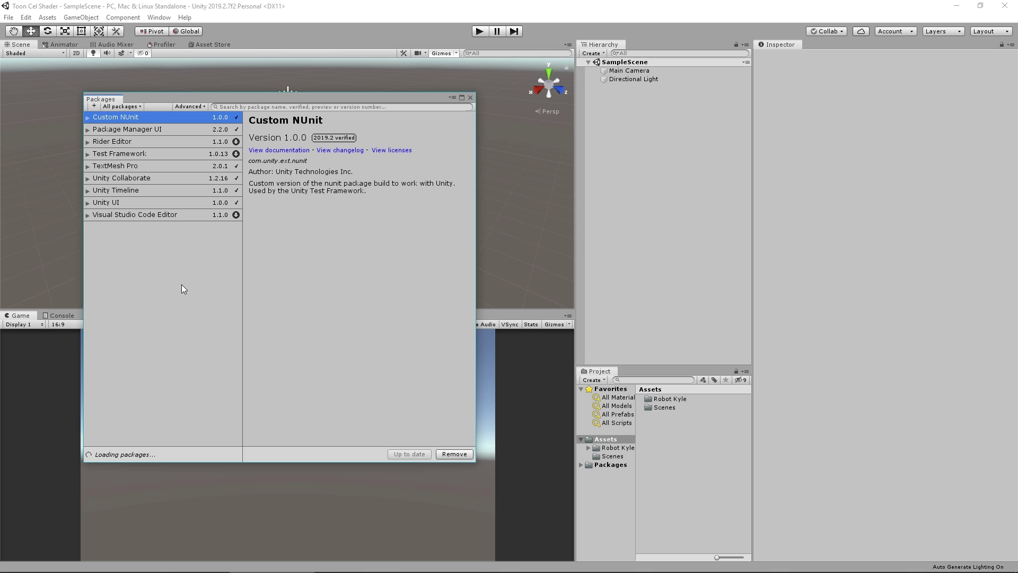
scroll(162, 282, "down", 3)
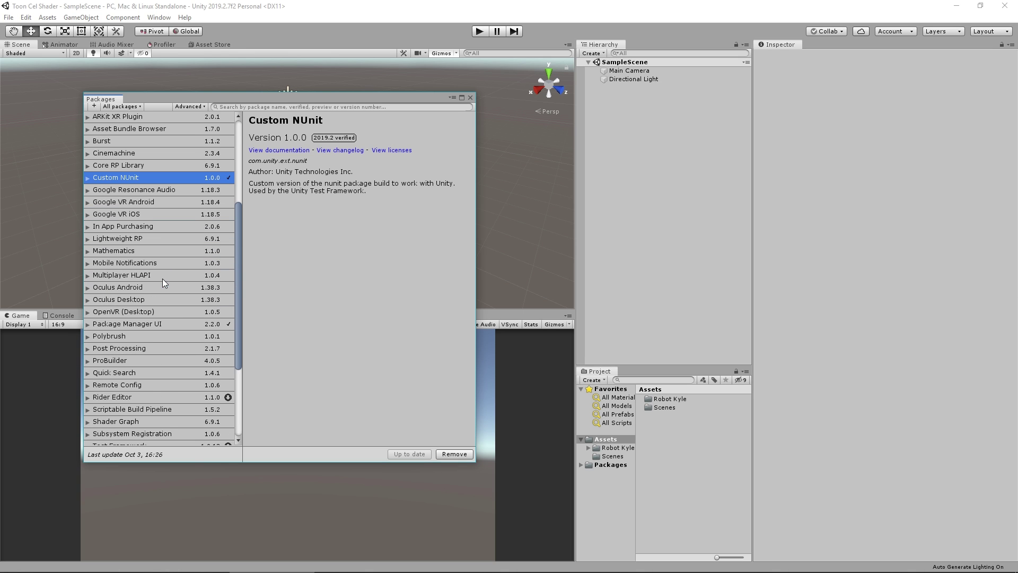
left_click(110, 238)
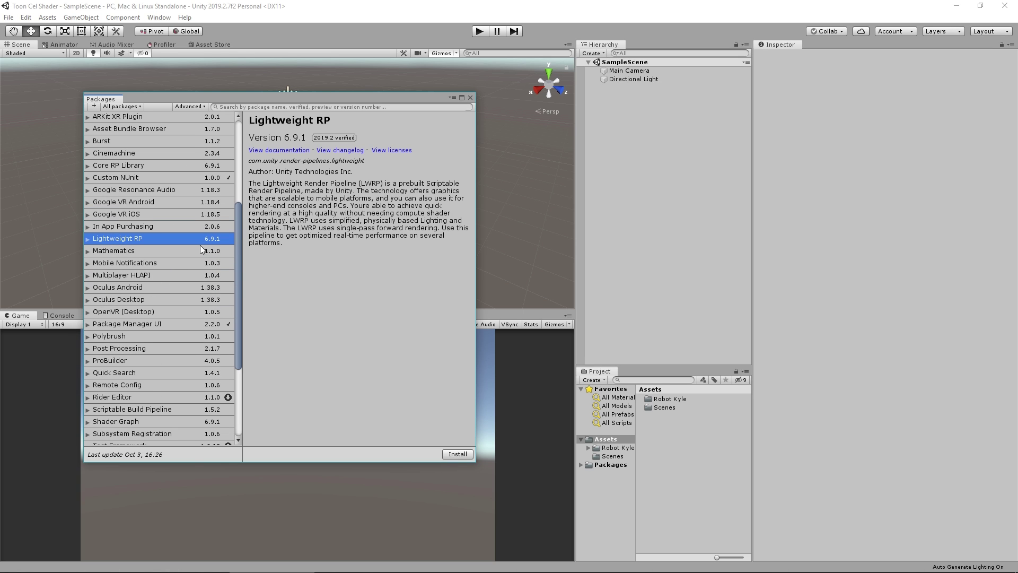
left_click(454, 454)
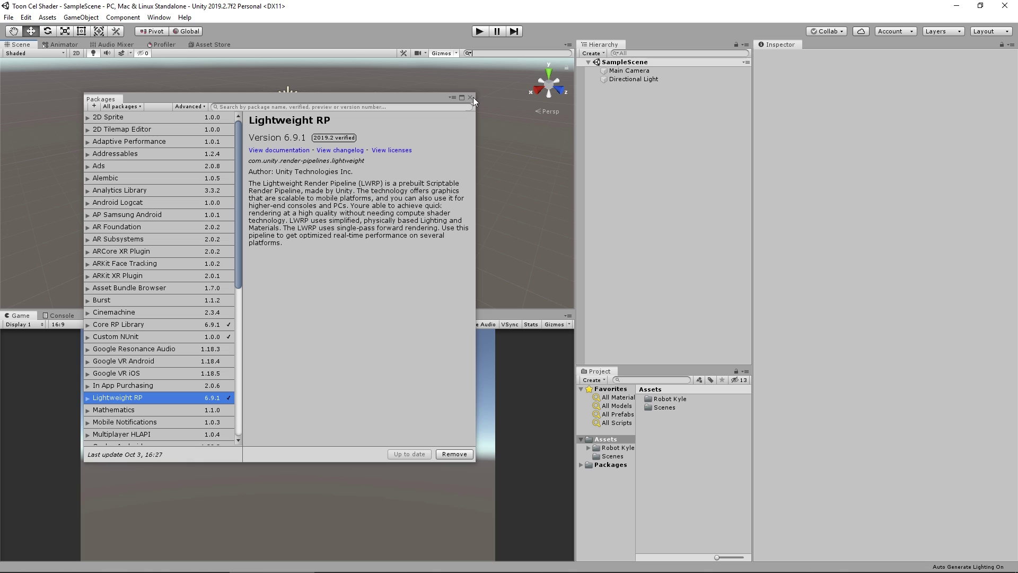
left_click(471, 98)
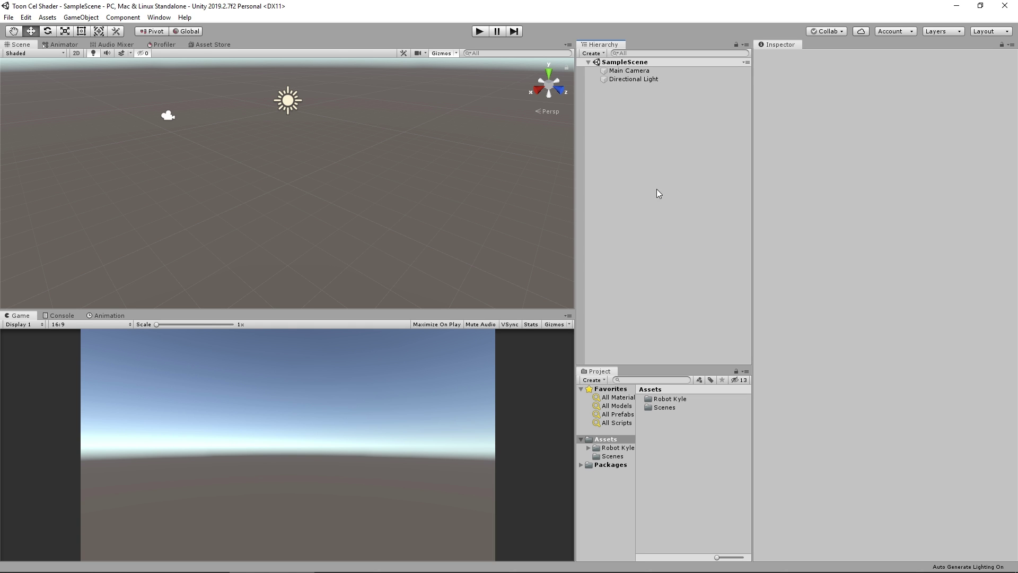
left_click(211, 44)
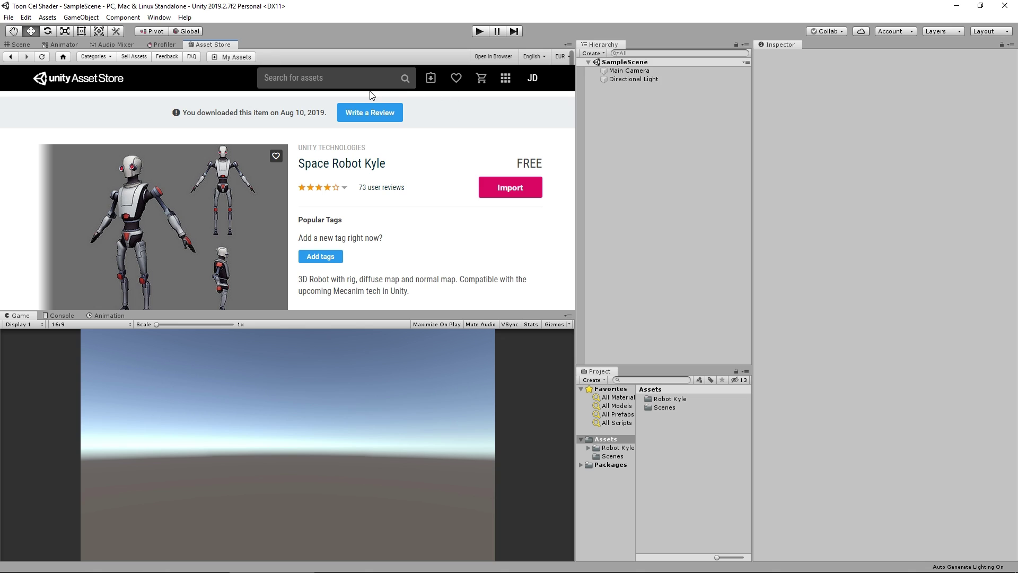
left_click(358, 80)
type("kyle")
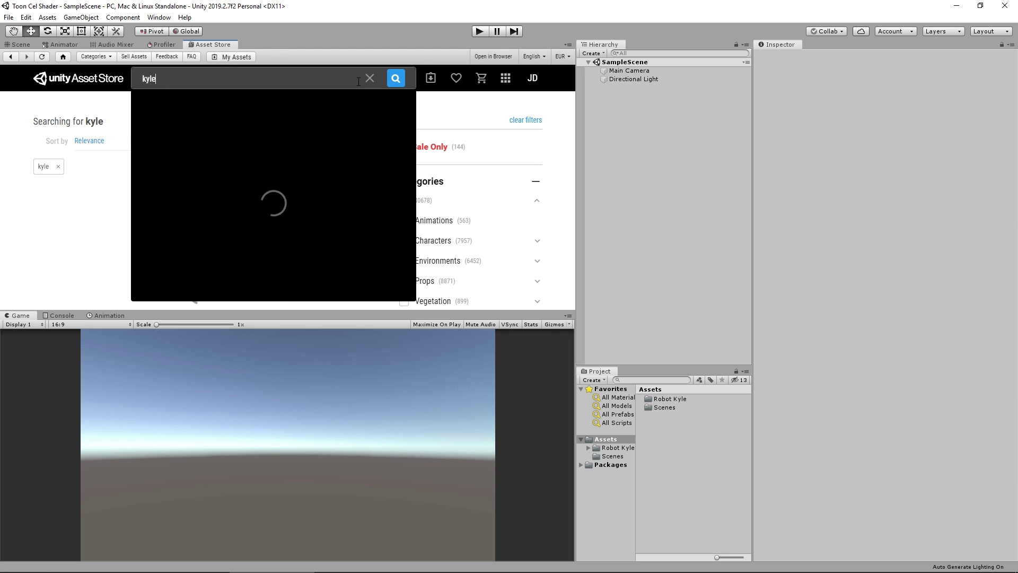
key("Return")
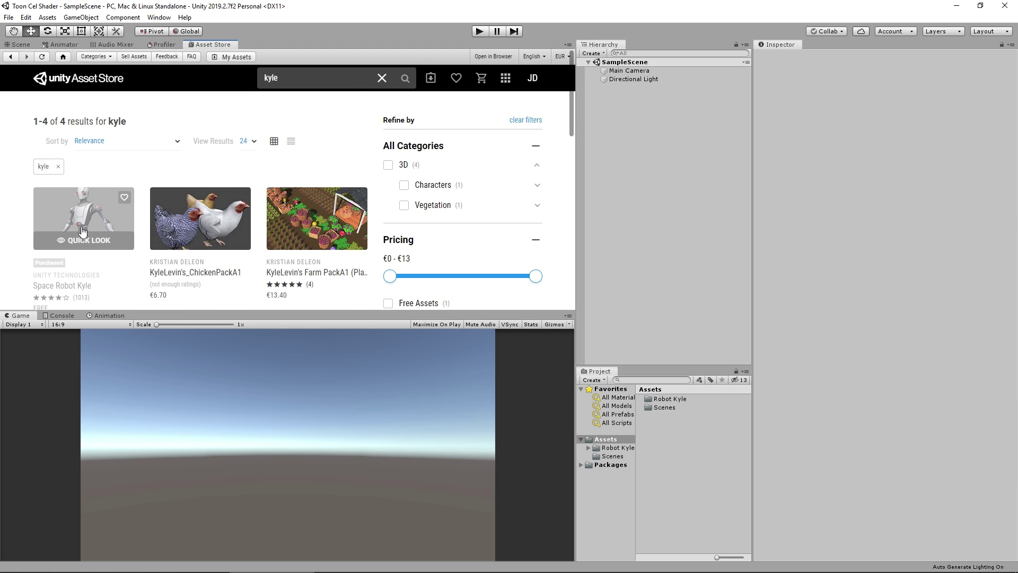
scroll(85, 202, "down", 2)
left_click(87, 119)
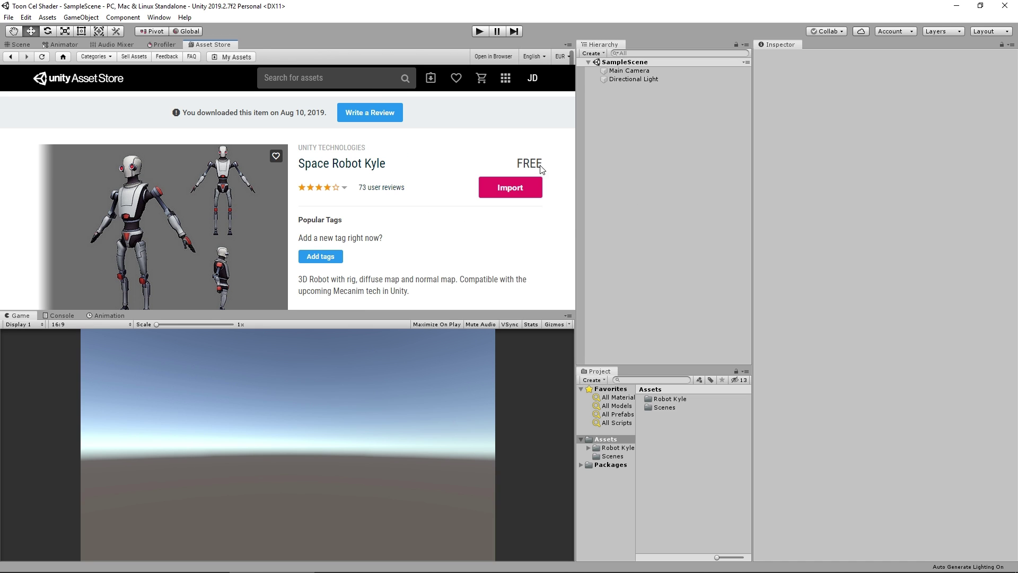
left_click(24, 44)
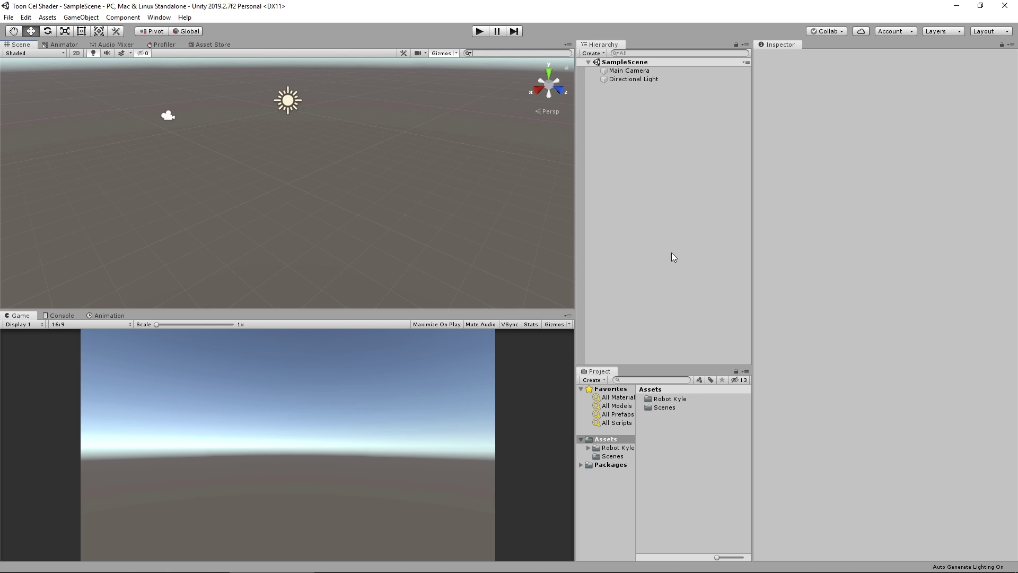
Drag the Robot Kyle model from Assets/Robot Kyle/Model into the scene at 0,0,0 and view it from the side
left_click(617, 448)
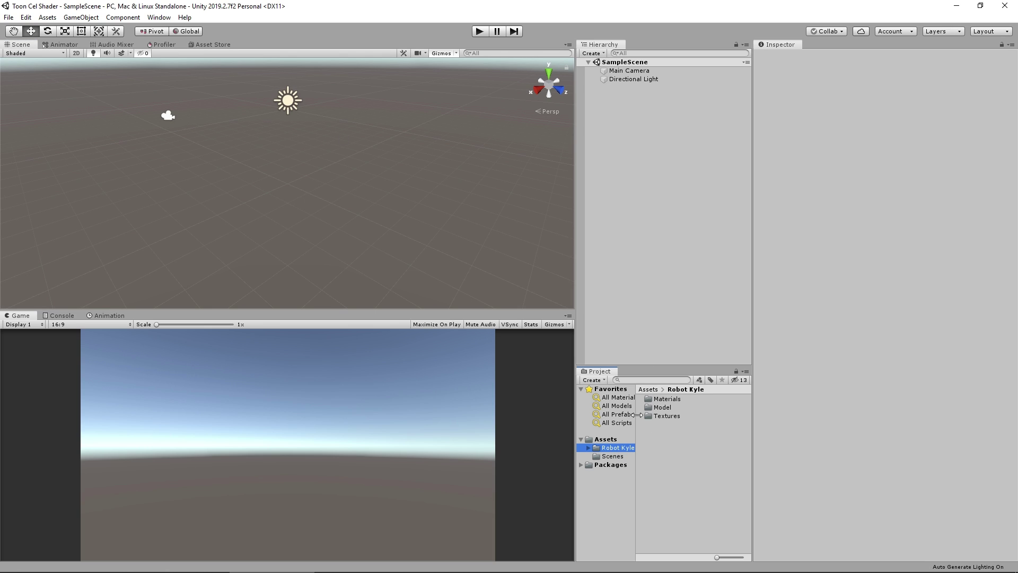
double_click(663, 407)
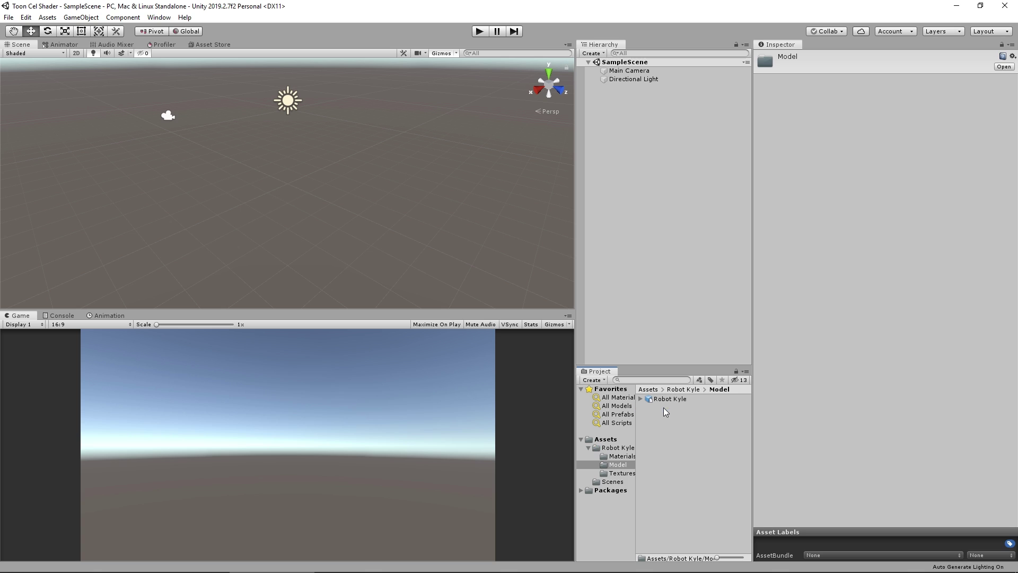
left_click_drag(667, 400, 647, 150)
scroll(260, 200, "up", 10)
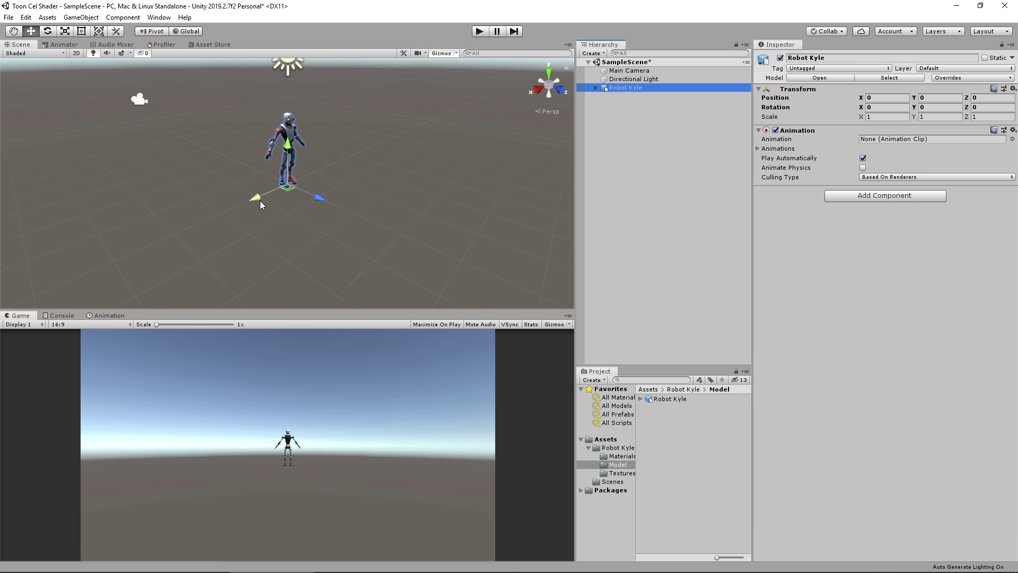
scroll(330, 264, "down", 8)
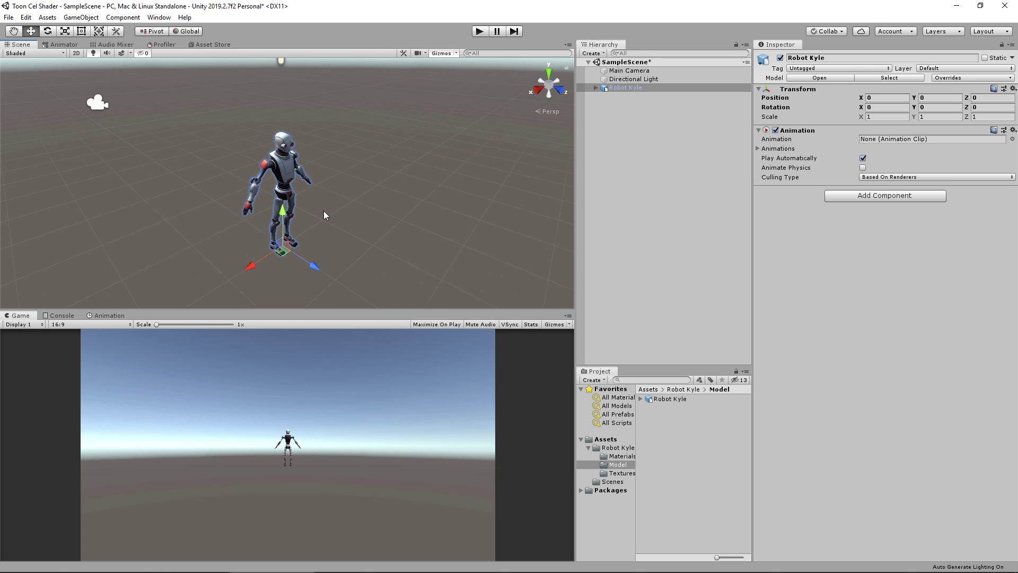
scroll(323, 211, "up", 2)
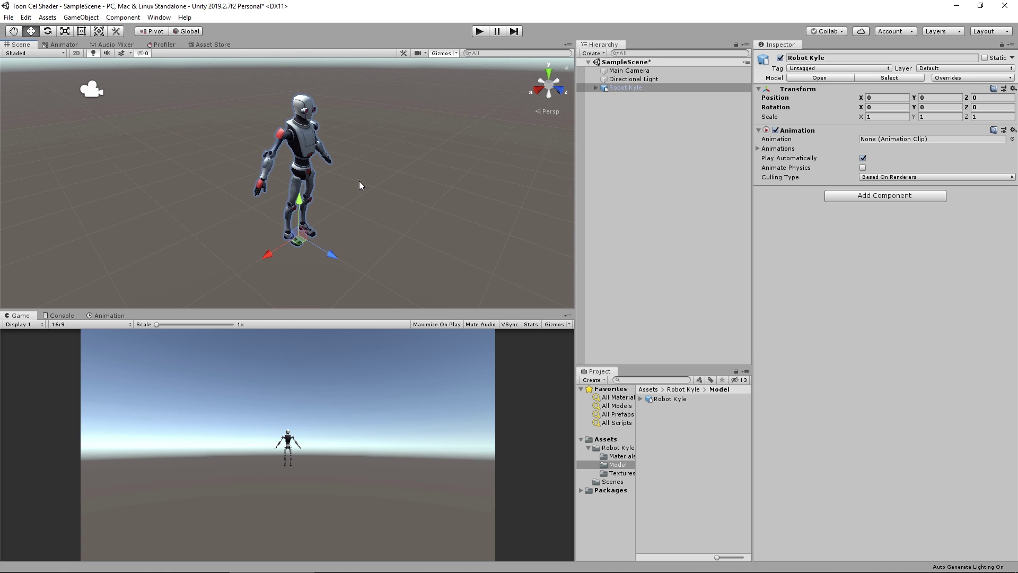
left_click_drag(366, 184, 334, 218, "alt")
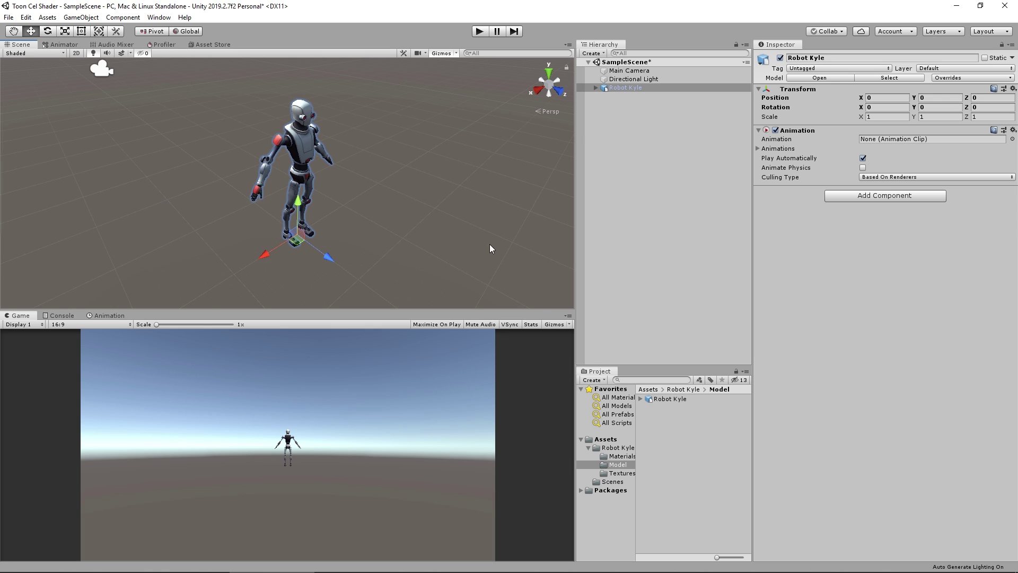
Create a LightweightRenderPipelineAsset in Assets and inspect its Forward Renderer pipeline settings
left_click(606, 441)
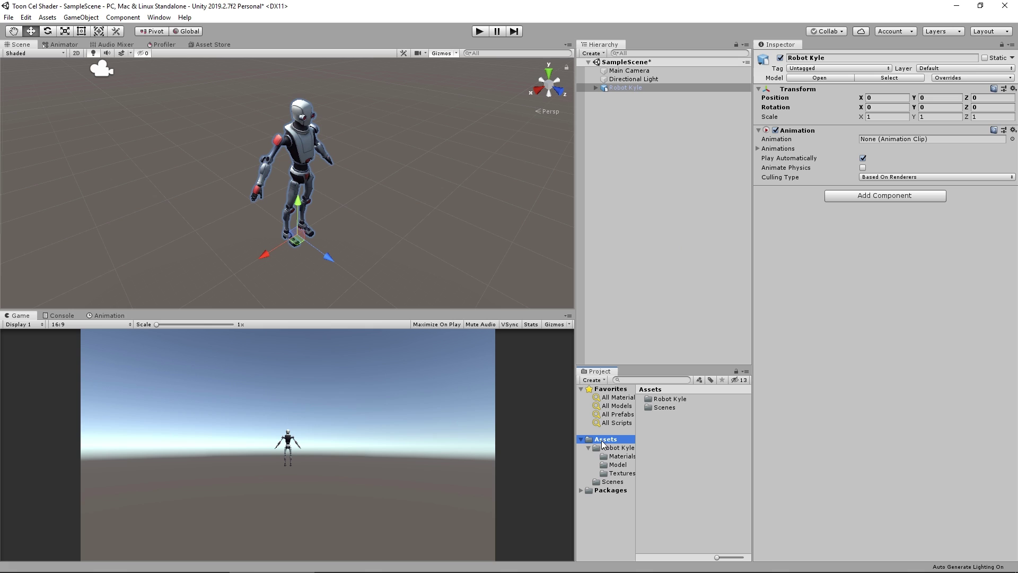
right_click(664, 431)
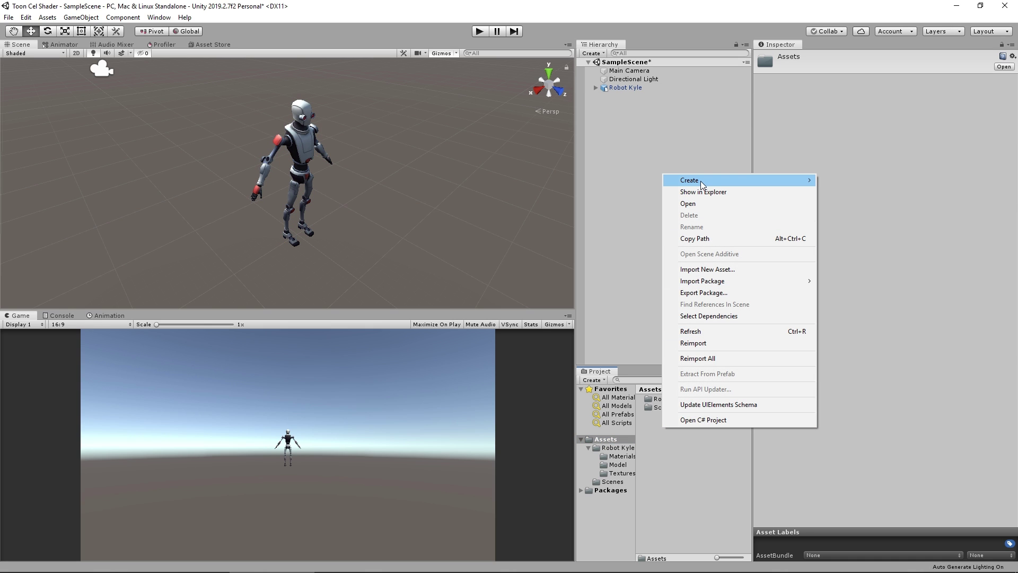
mouse_move(707, 180)
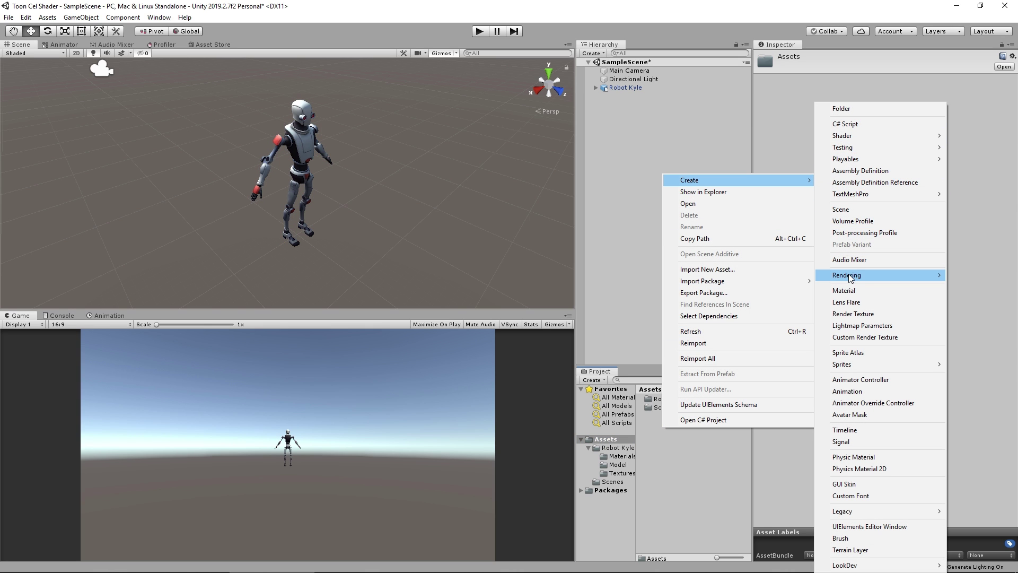
mouse_move(824, 275)
mouse_move(763, 279)
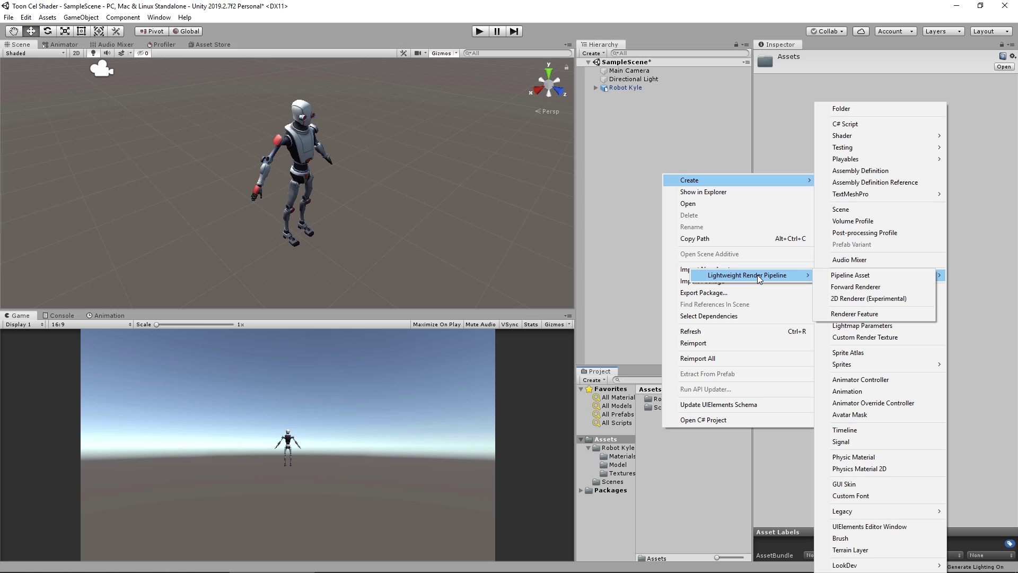
left_click(852, 277)
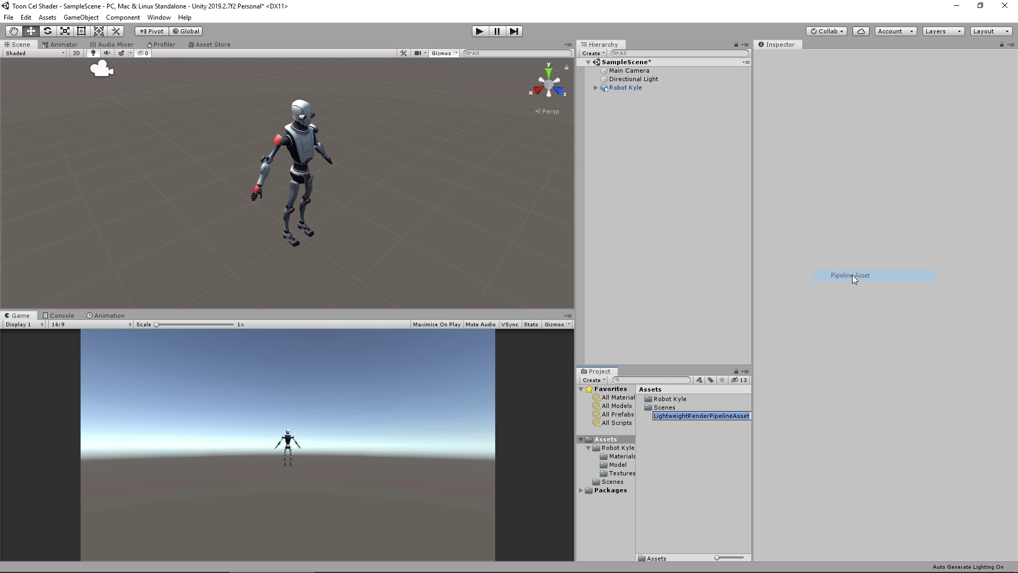
left_click(701, 426)
left_click(691, 415)
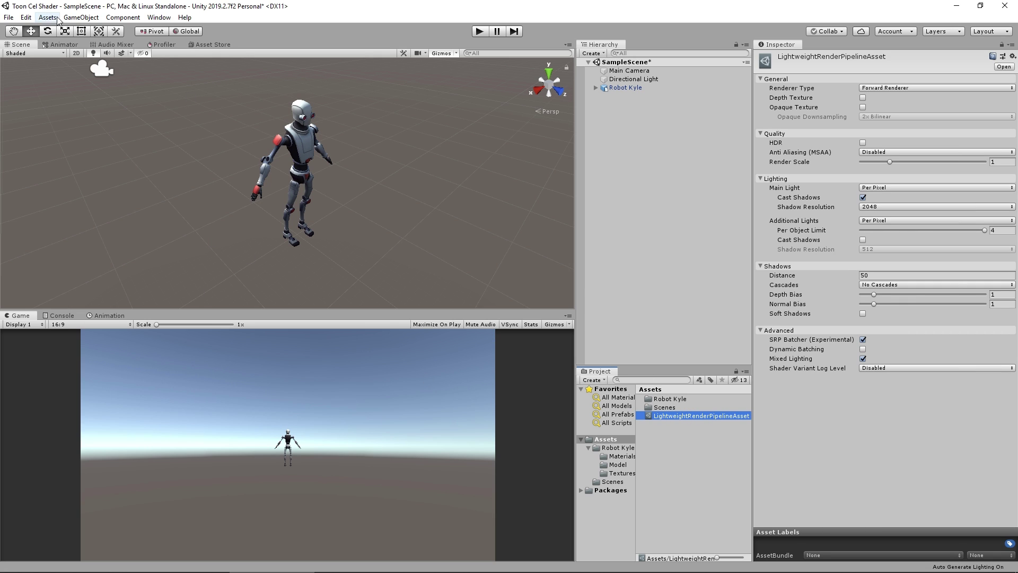
left_click(26, 18)
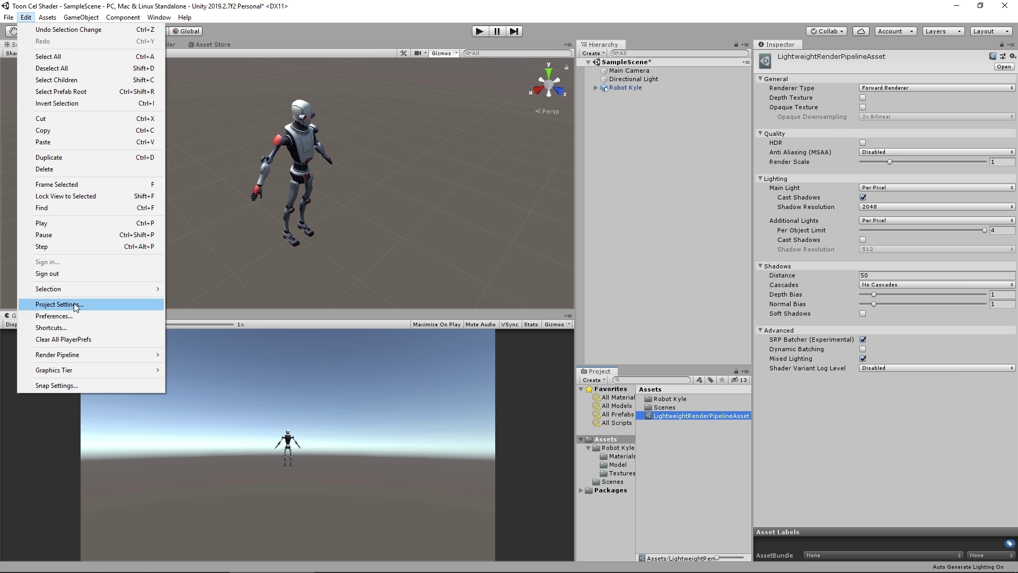
Assign LightweightRenderPipelineAsset as the Scriptable Render Pipeline in the Graphics project settings
left_click(59, 304)
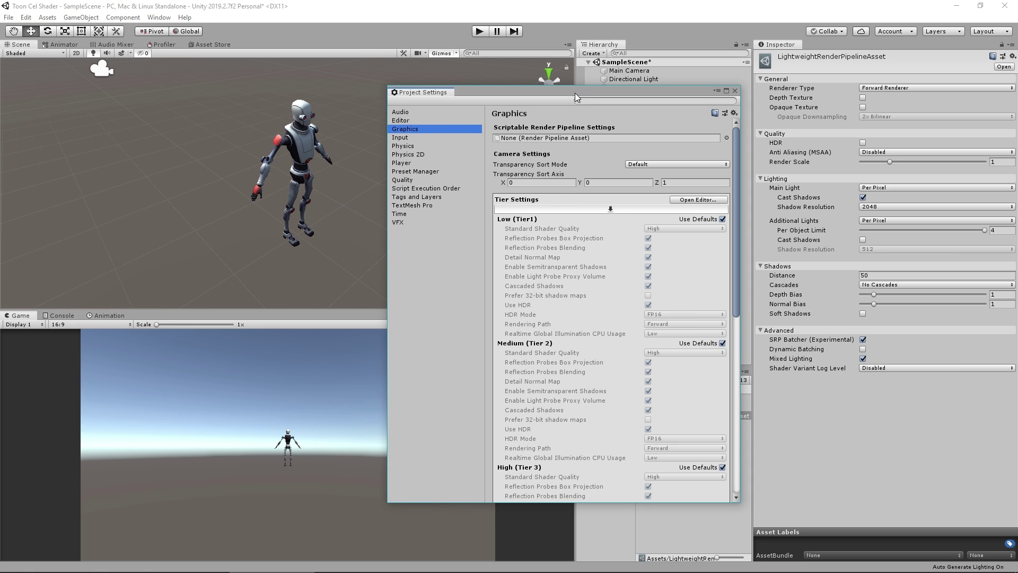
left_click_drag(575, 95, 366, 75)
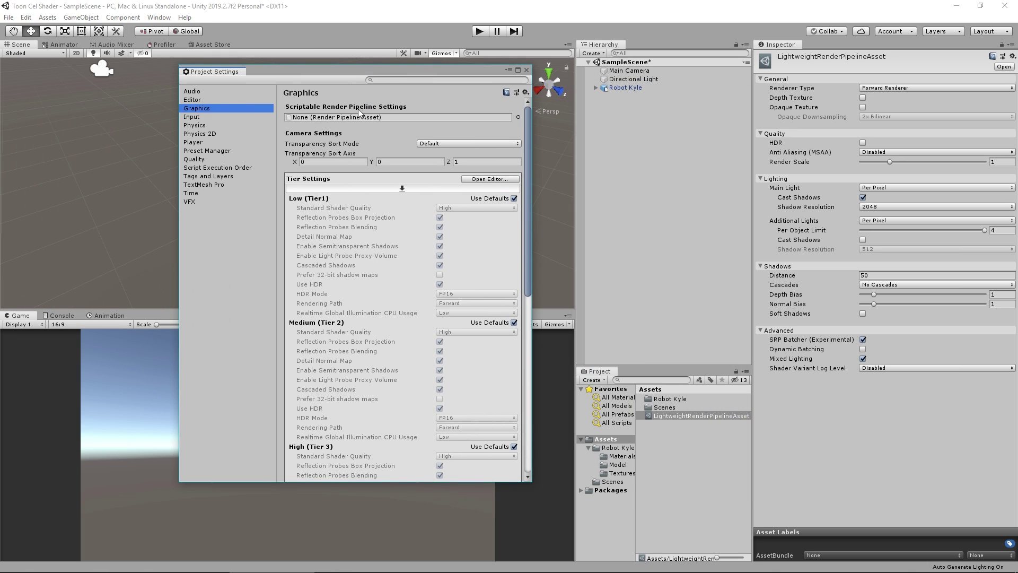
left_click(517, 117)
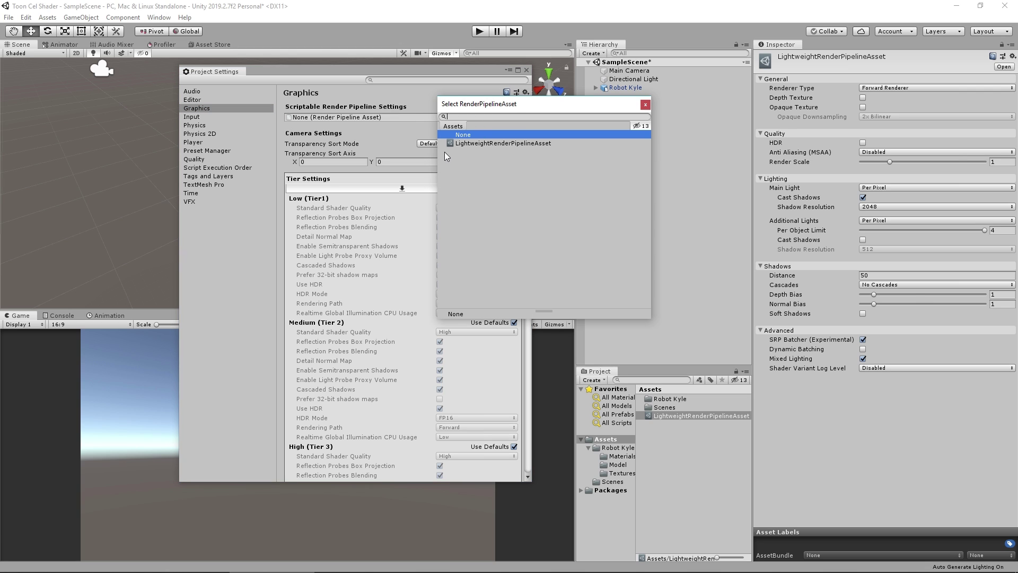
double_click(506, 144)
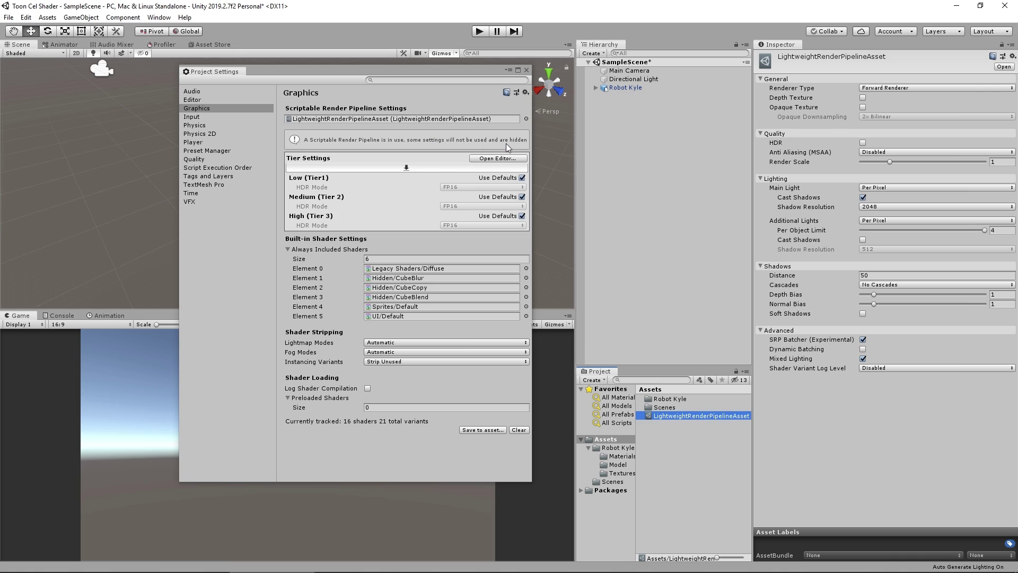
left_click(527, 69)
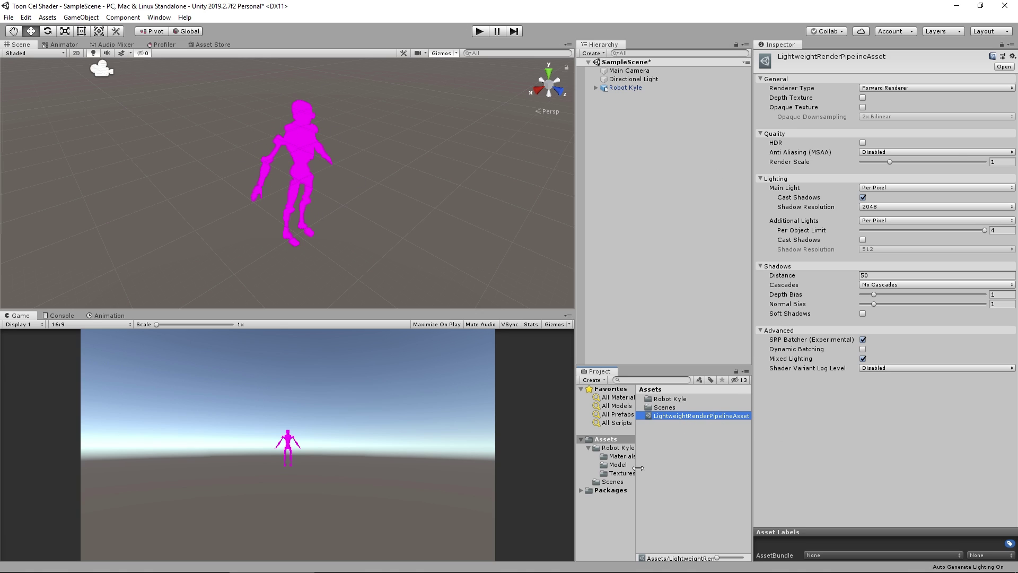
Select the Robot_Color material in Robot Kyle's Materials folder
left_click(620, 456)
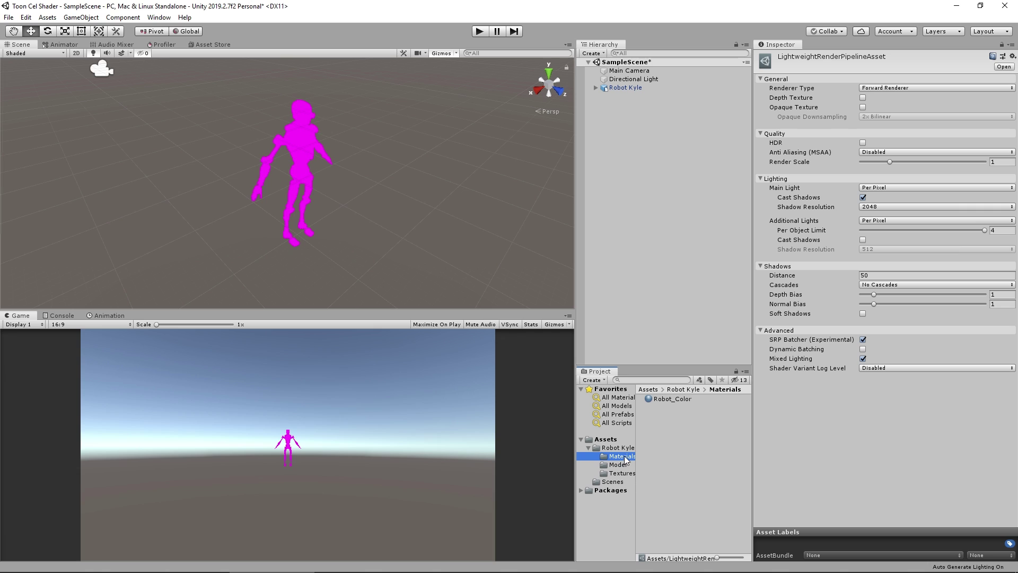
left_click(669, 402)
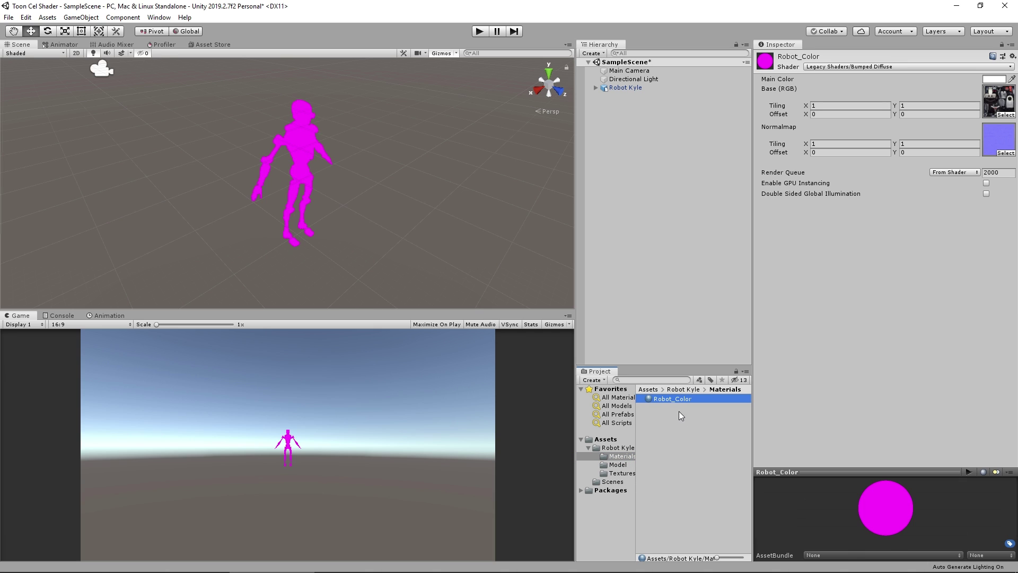
right_click(664, 400)
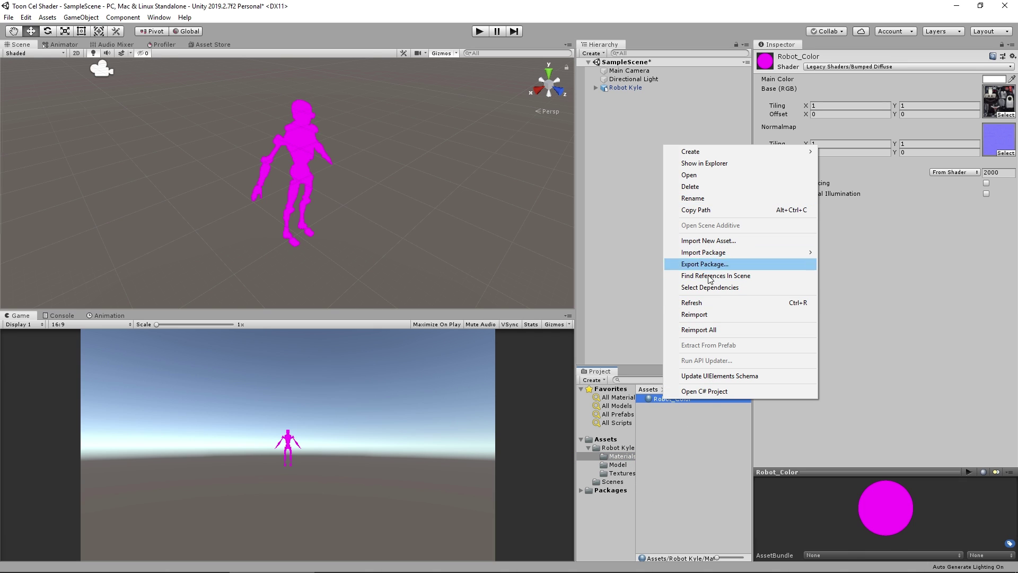
left_click(709, 479)
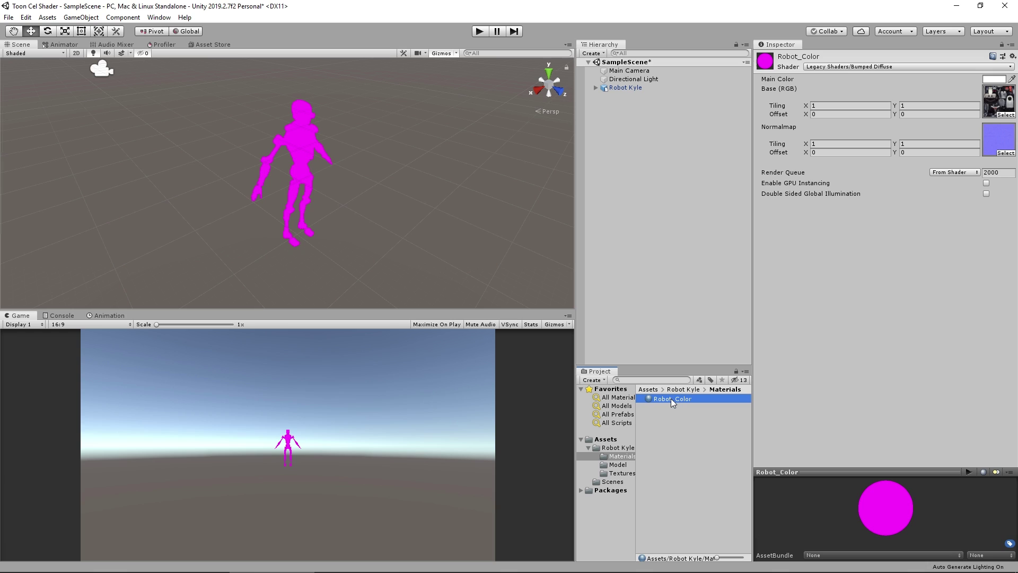
Duplicate Robot_Color and create a new folder directly under Assets
key("ctrl+d")
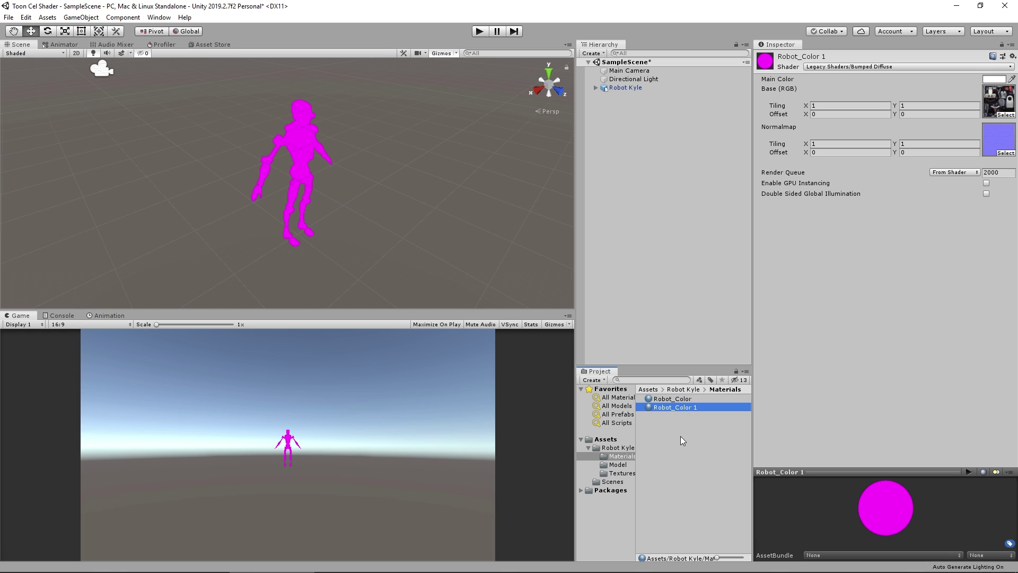
left_click(607, 440)
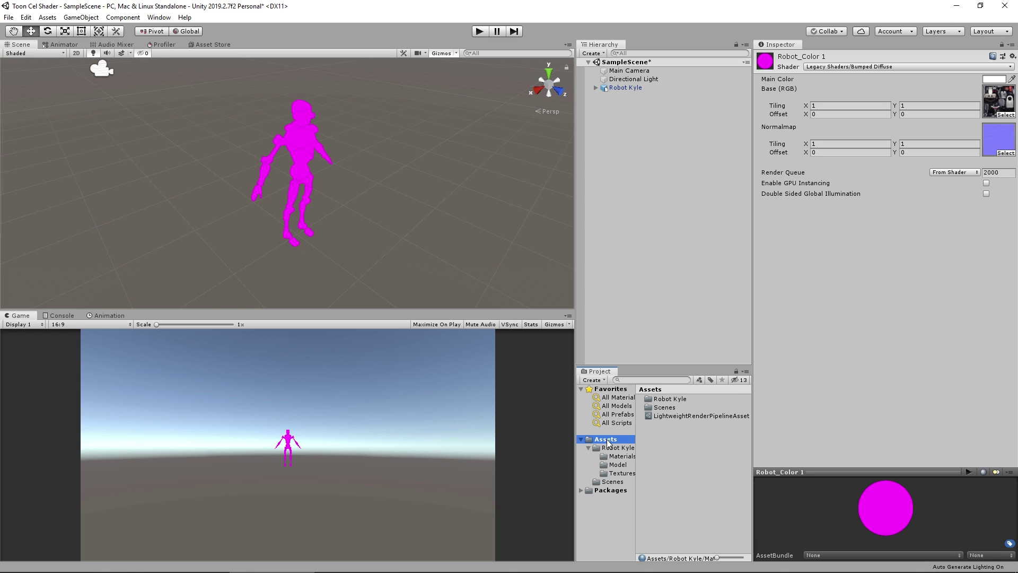
right_click(684, 453)
mouse_move(710, 204)
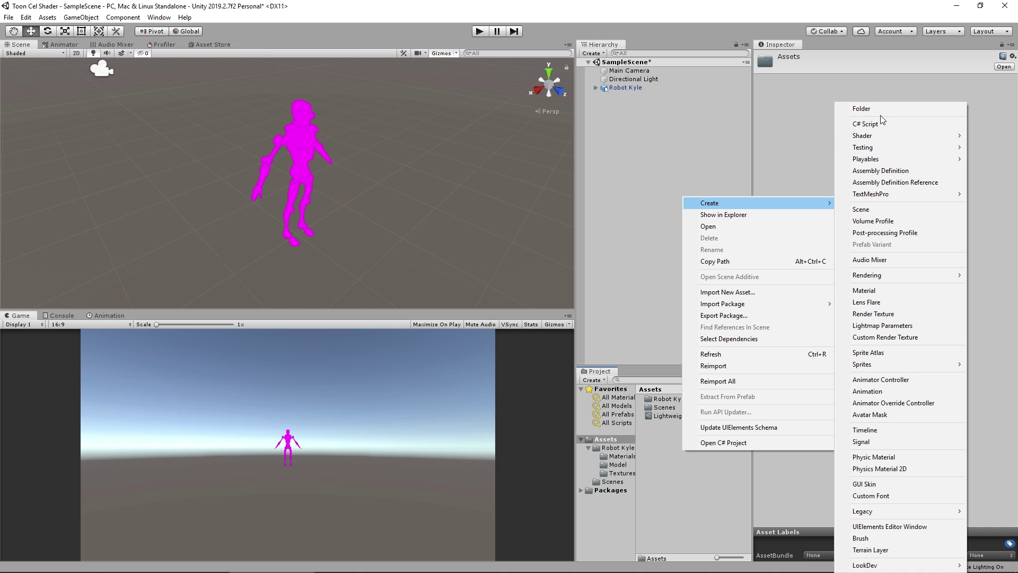
left_click(901, 108)
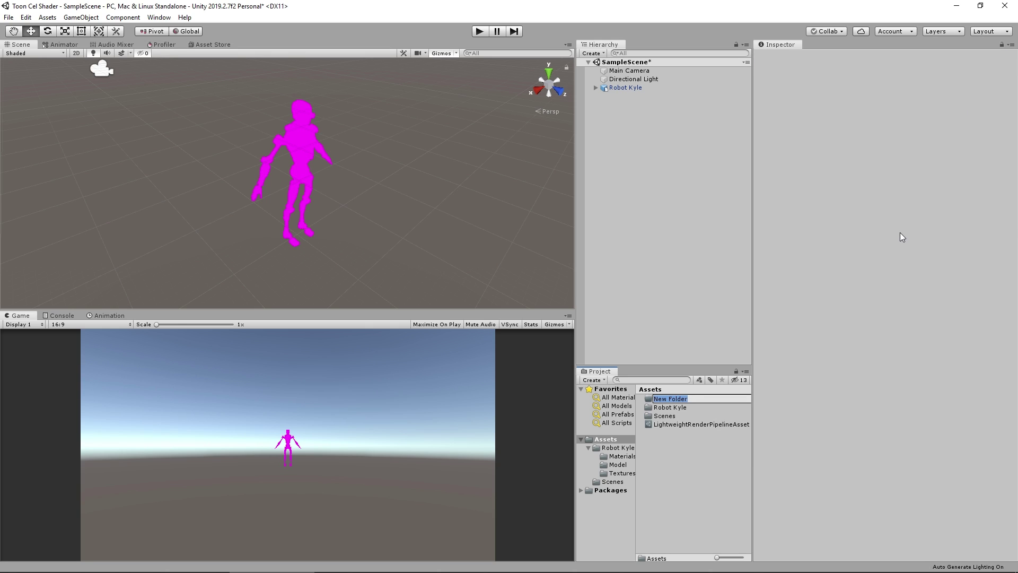
type("Materails")
key("Return")
Rename the misspelled folder to Materials and move Robot_Color 1 into it
key("F2")
type("Materials")
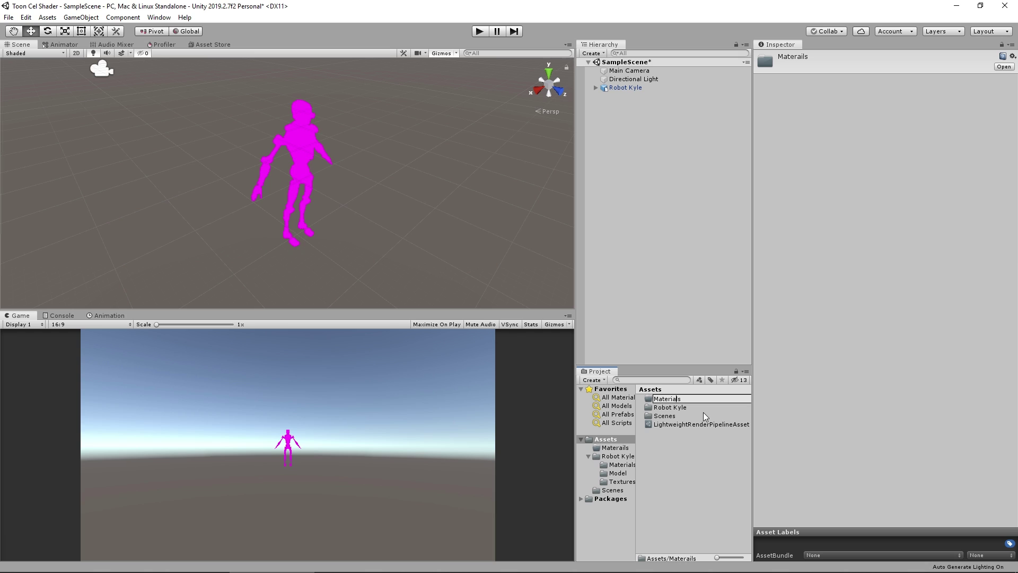
key("Return")
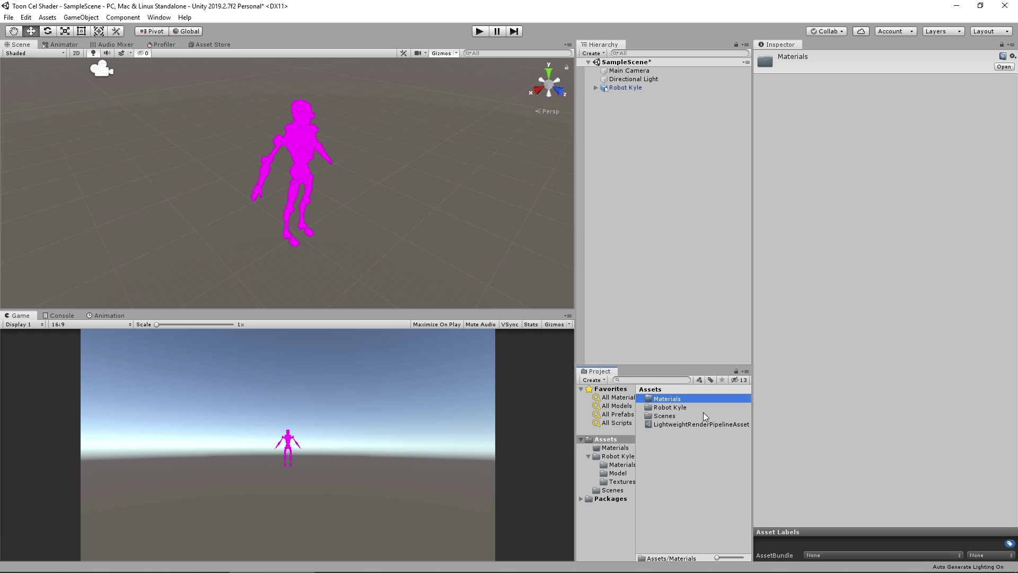
left_click(623, 466)
left_click_drag(663, 401, 616, 450)
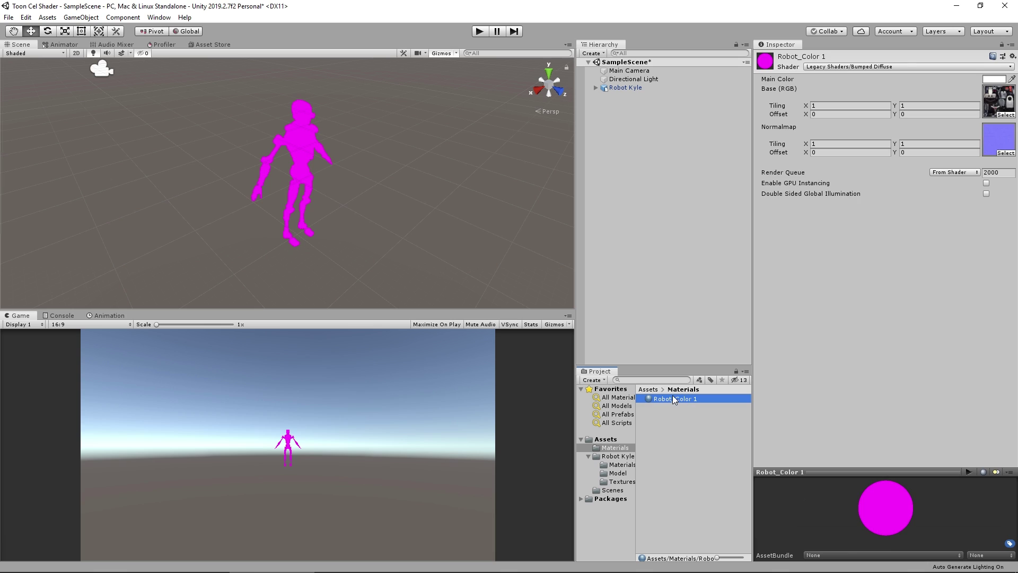
Switch Robot_Color 1 to the Lightweight Render Pipeline/Lit shader and apply it to Robot Kyle
left_click(833, 67)
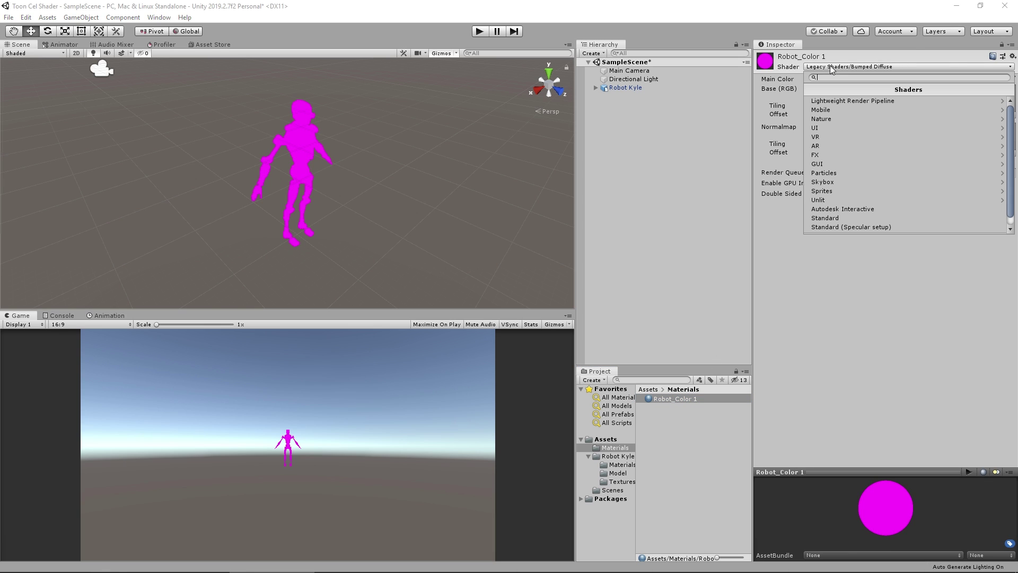
left_click(840, 102)
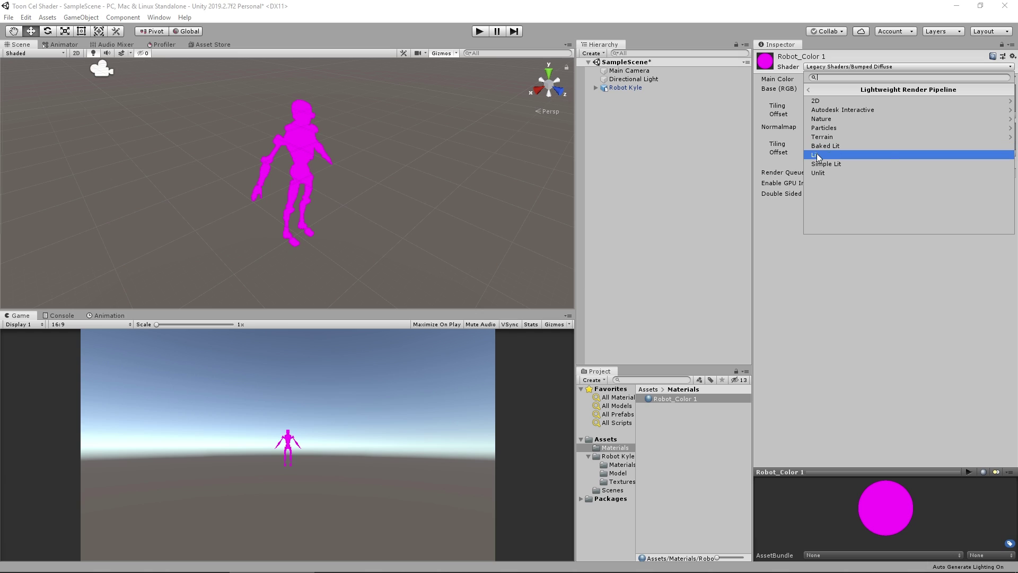
left_click(817, 155)
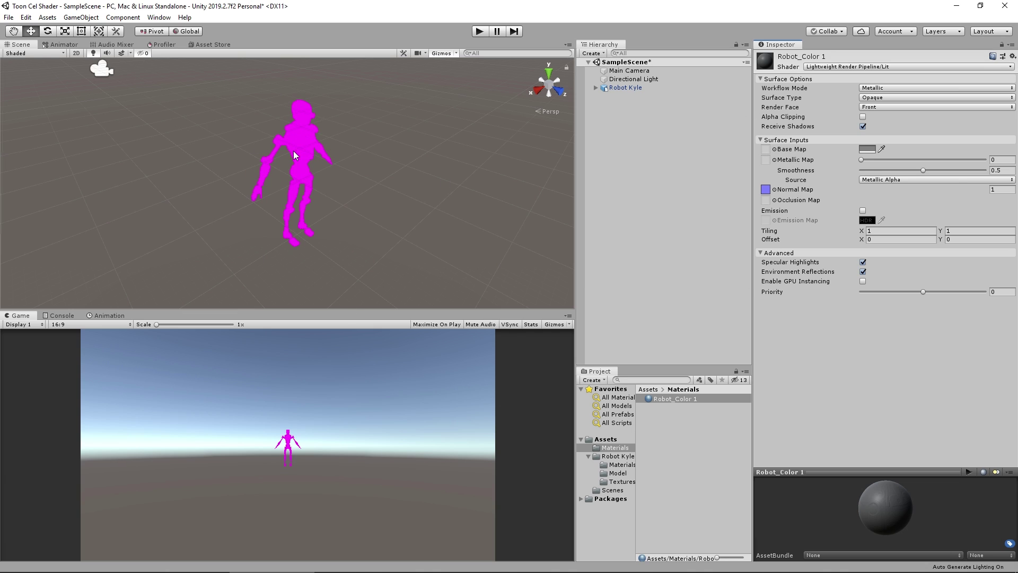
left_click_drag(672, 399, 304, 143)
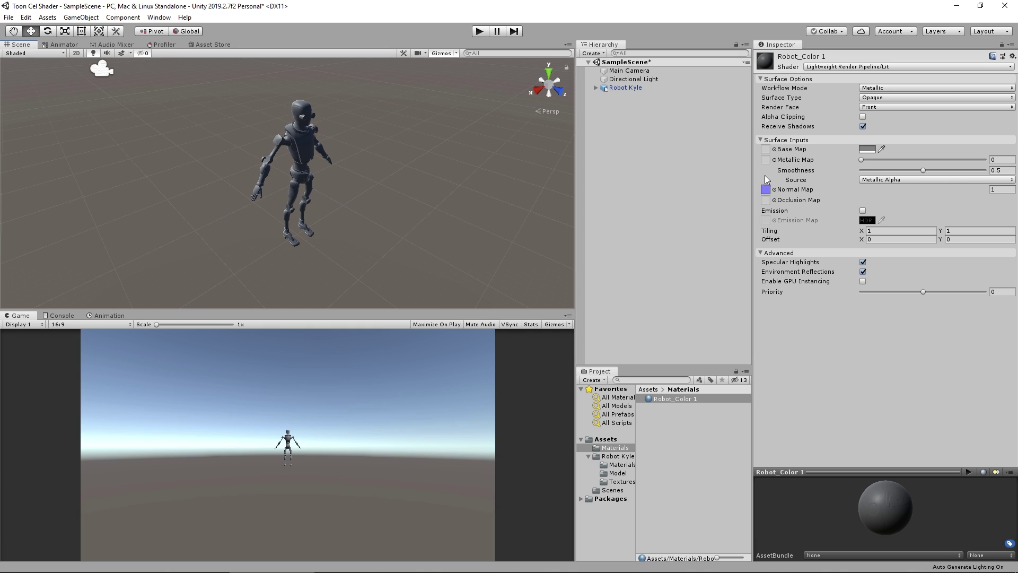
Set Robot_Color 1's Base Map to the Robot_Color texture with a white FFFFFF tint
left_click(773, 149)
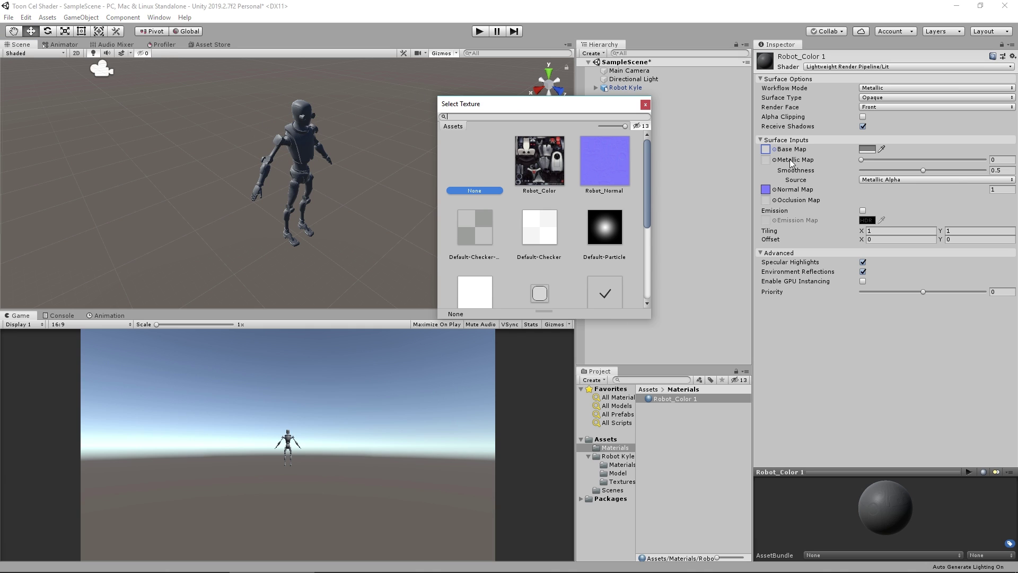
left_click(545, 166)
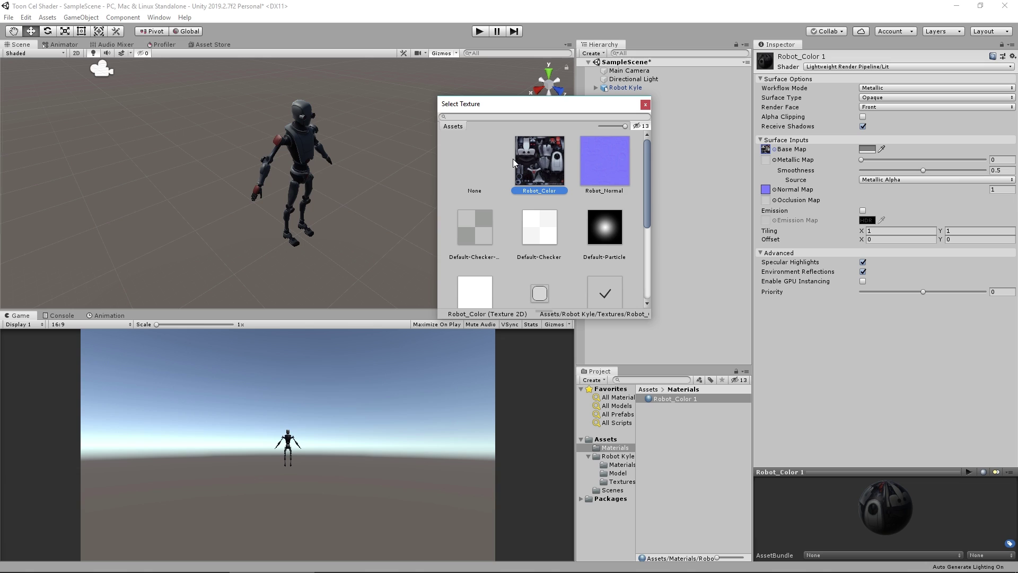
left_click(645, 105)
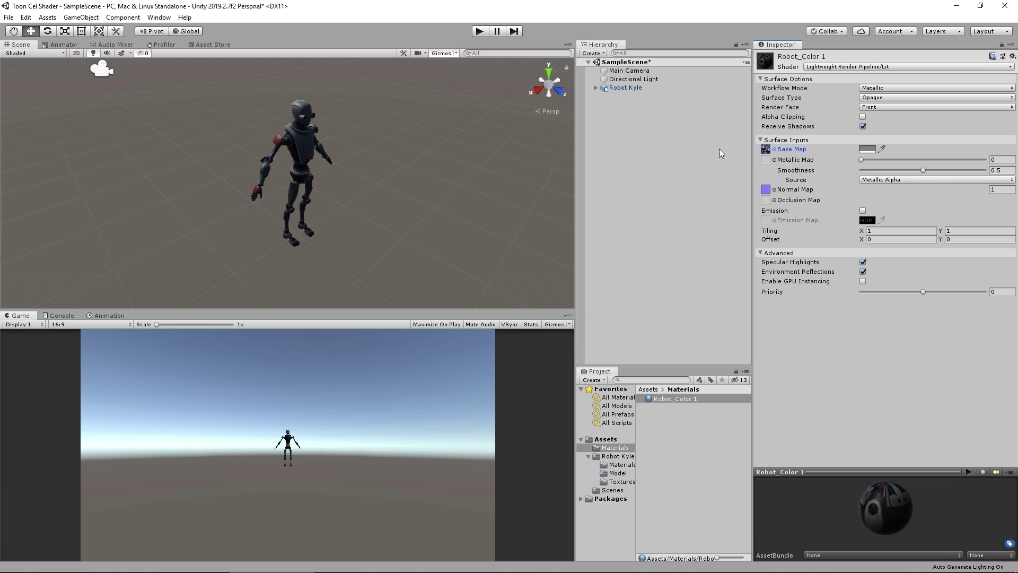
left_click(867, 149)
left_click_drag(443, 176, 408, 149)
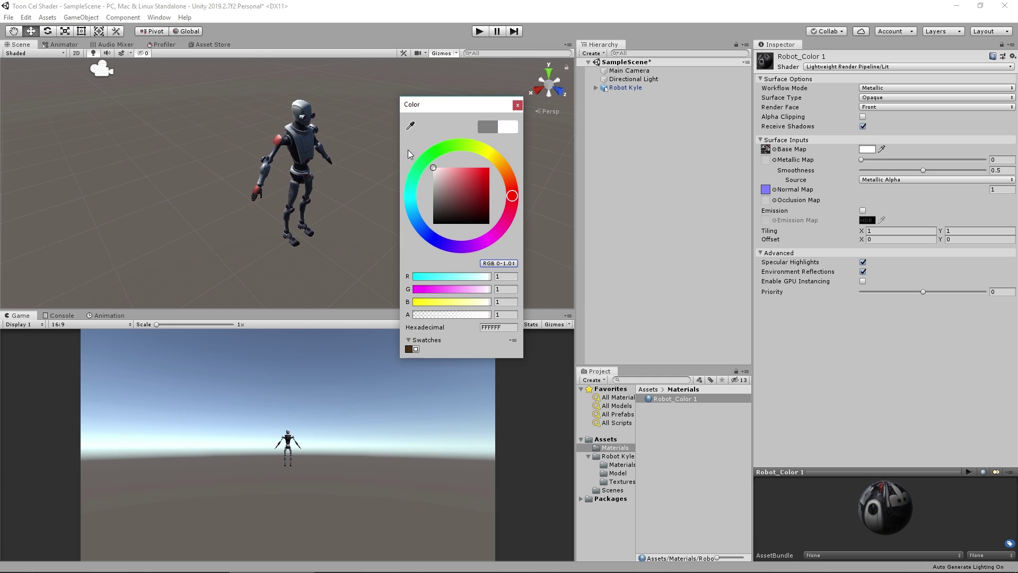
left_click(517, 105)
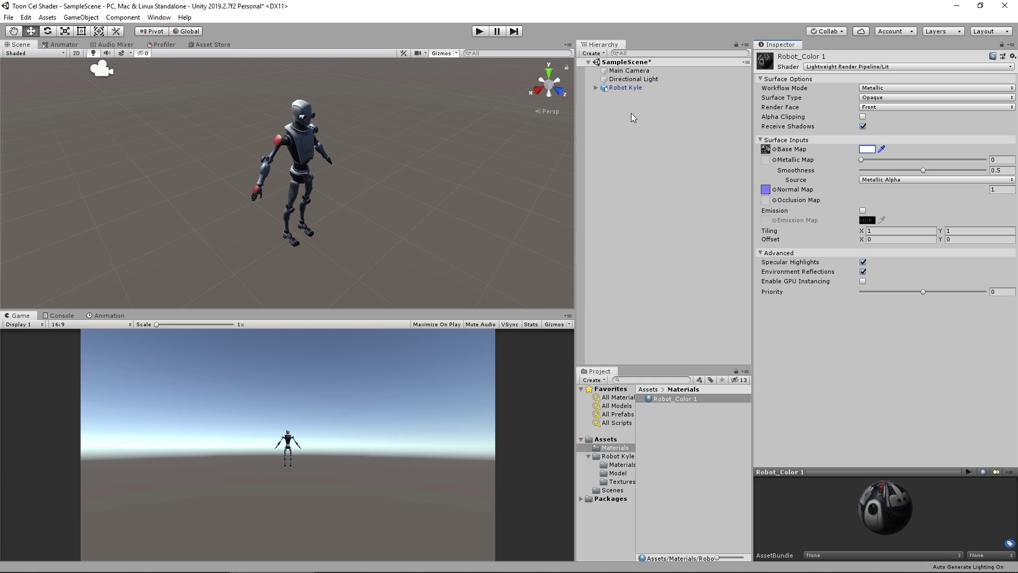
left_click(626, 88)
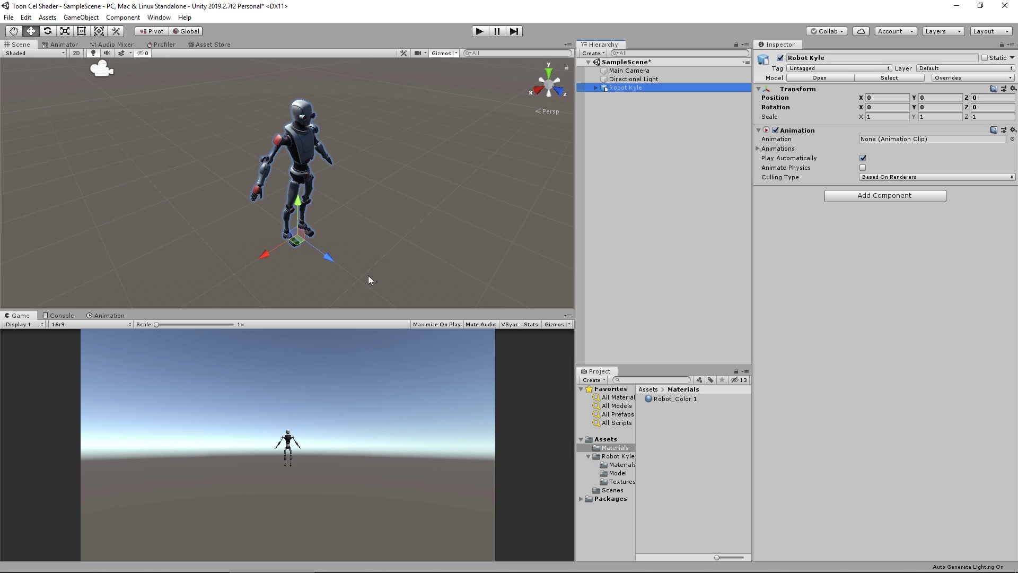
Duplicate Robot Kyle, placing the copy at X -1.446 and the original at X 0.152
left_click(270, 251)
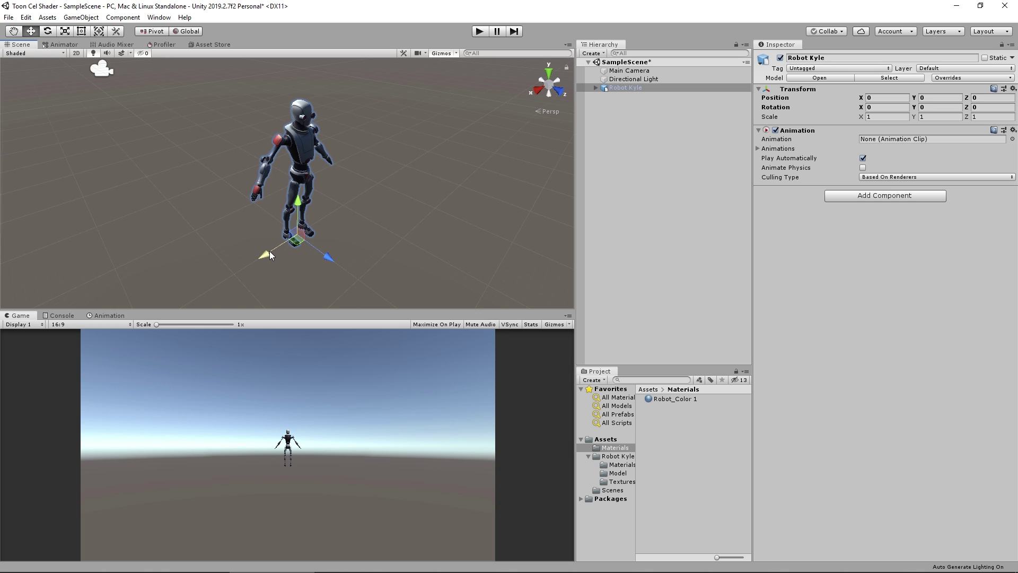
key("ctrl+d")
left_click_drag(255, 260, 330, 226)
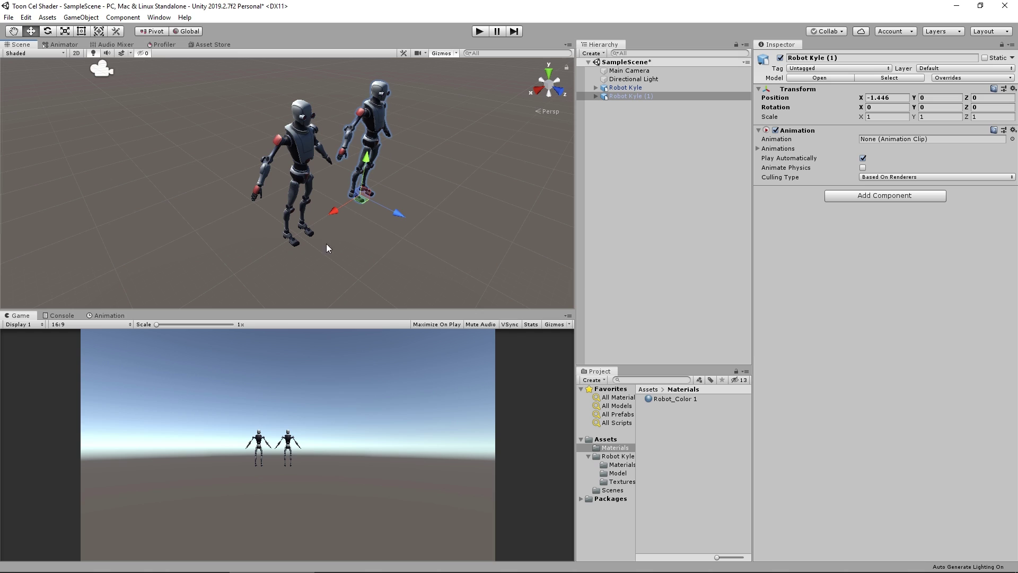
left_click(293, 171)
left_click_drag(270, 258, 263, 263)
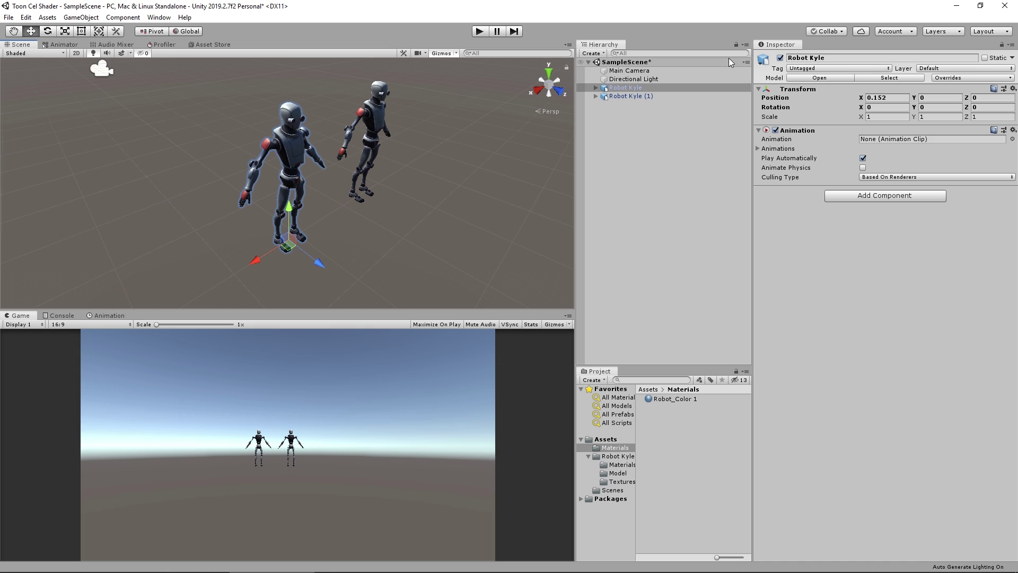
key("Up")
key("Up")
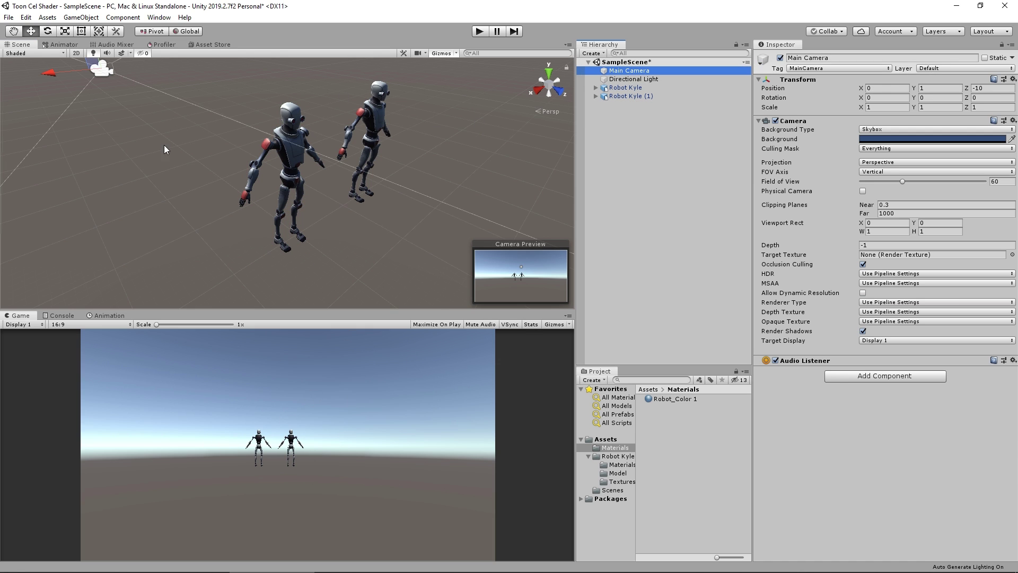
Move the Main Camera along Z to frame both robots up close
scroll(170, 143, "down", 3)
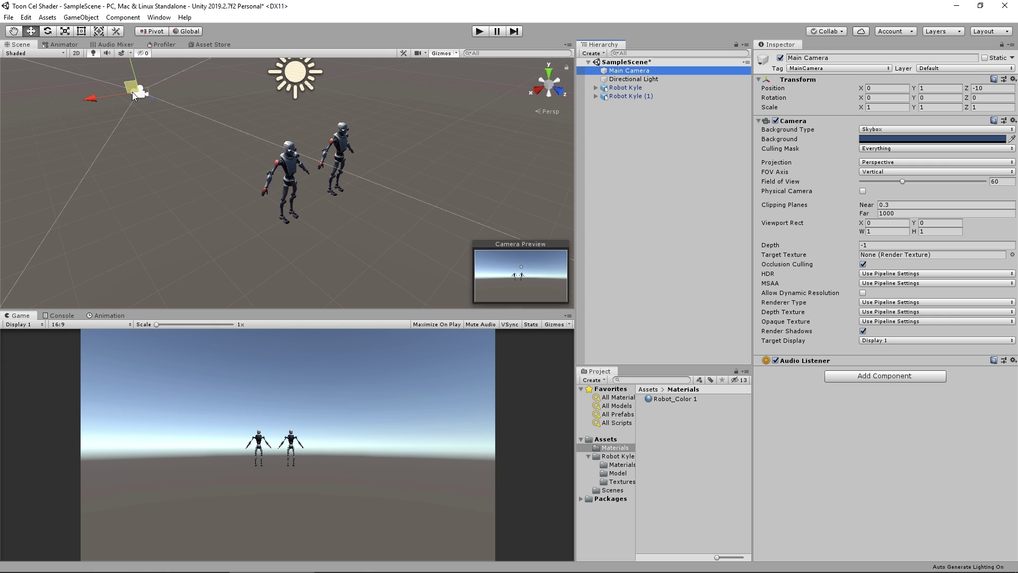
left_click_drag(132, 91, 437, 178)
left_click(634, 79)
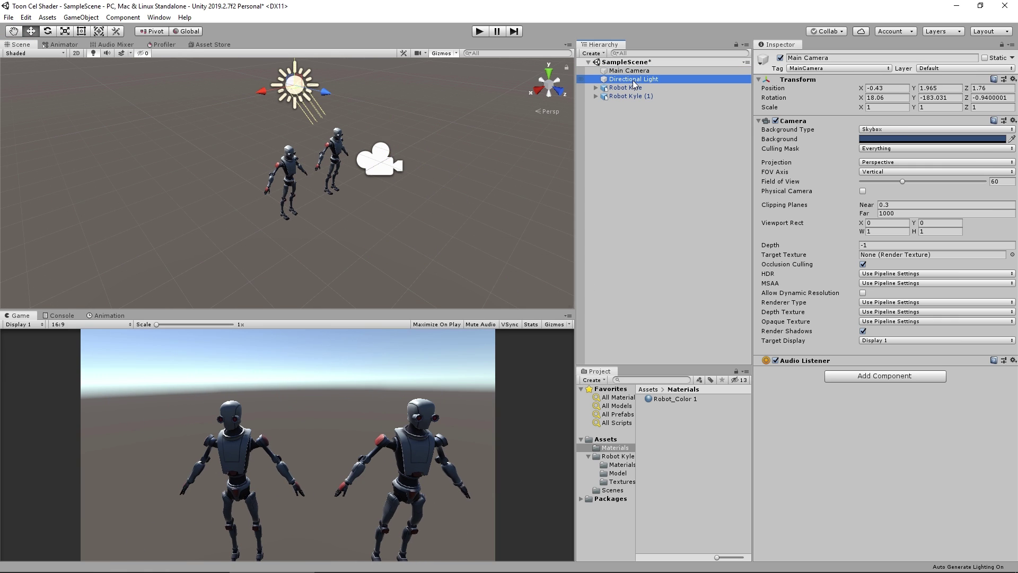
Move and rotate the Directional Light to position 0, 3, 3.144, lighting the robots
left_click_drag(320, 91, 544, 113)
left_click(46, 31)
left_click(30, 32)
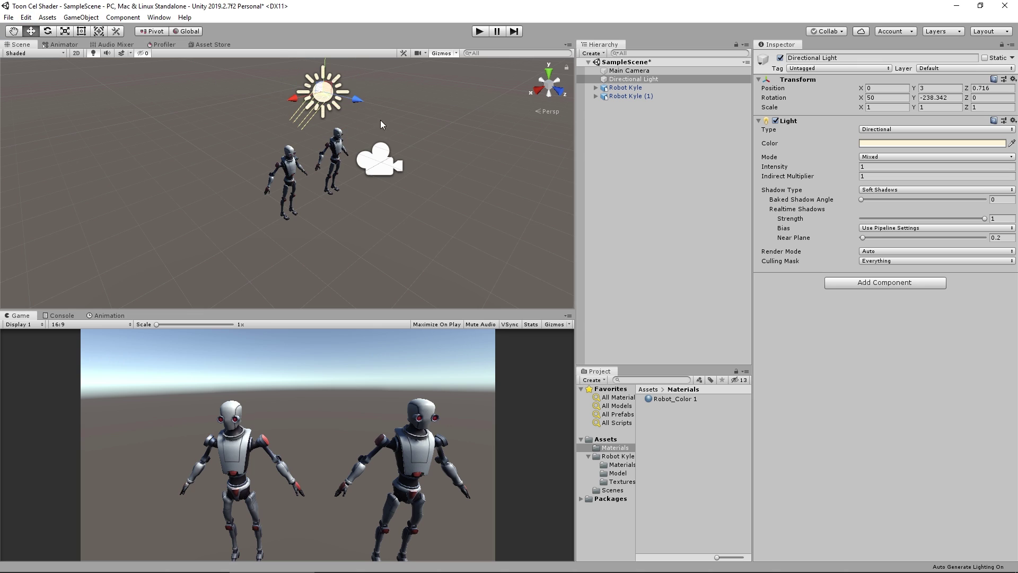
left_click_drag(345, 94, 379, 109)
left_click(322, 91)
left_click_drag(322, 92, 481, 127)
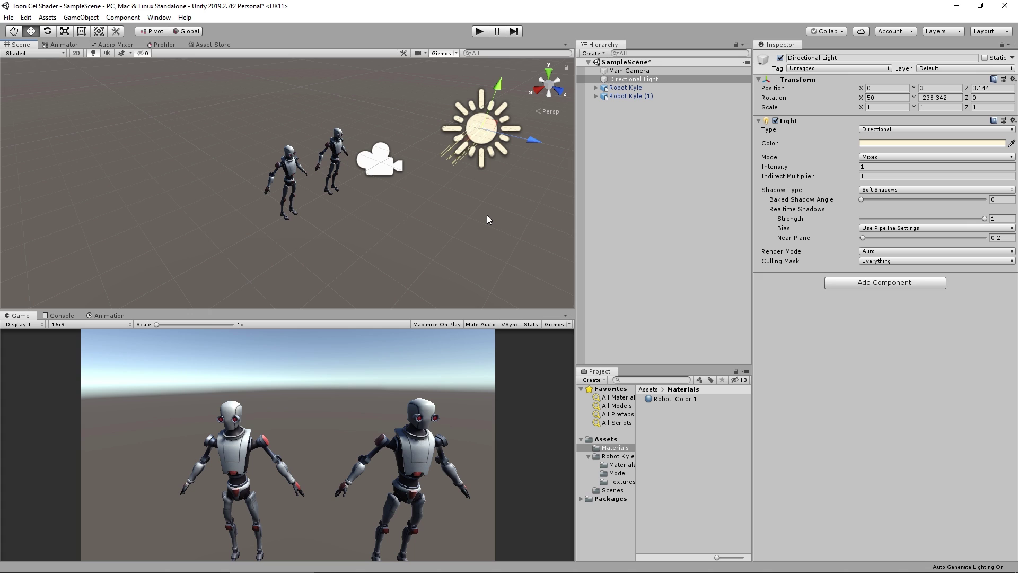
Create an empty folder named Shaders under Assets and open it
left_click(609, 439)
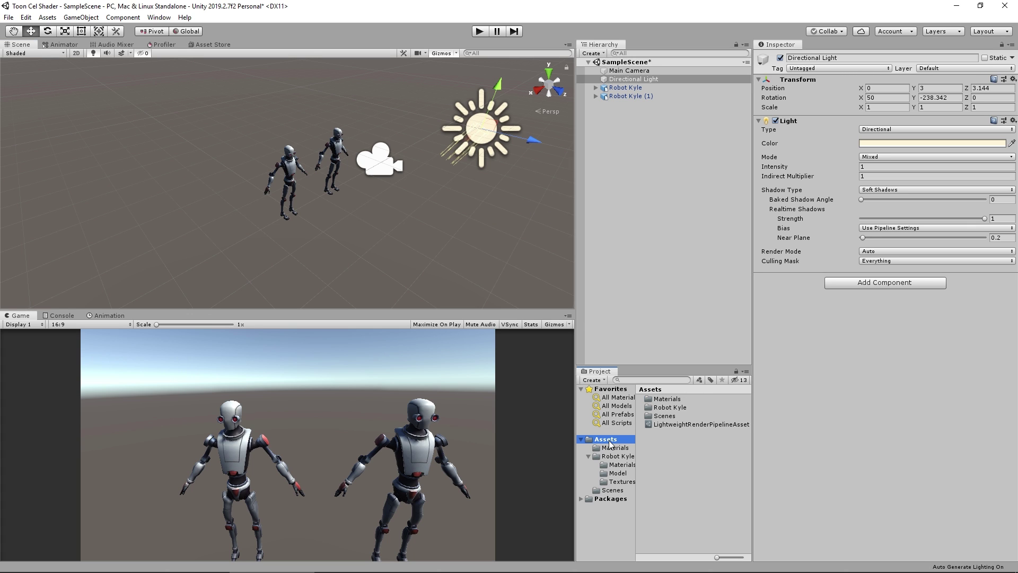
right_click(665, 437)
mouse_move(731, 192)
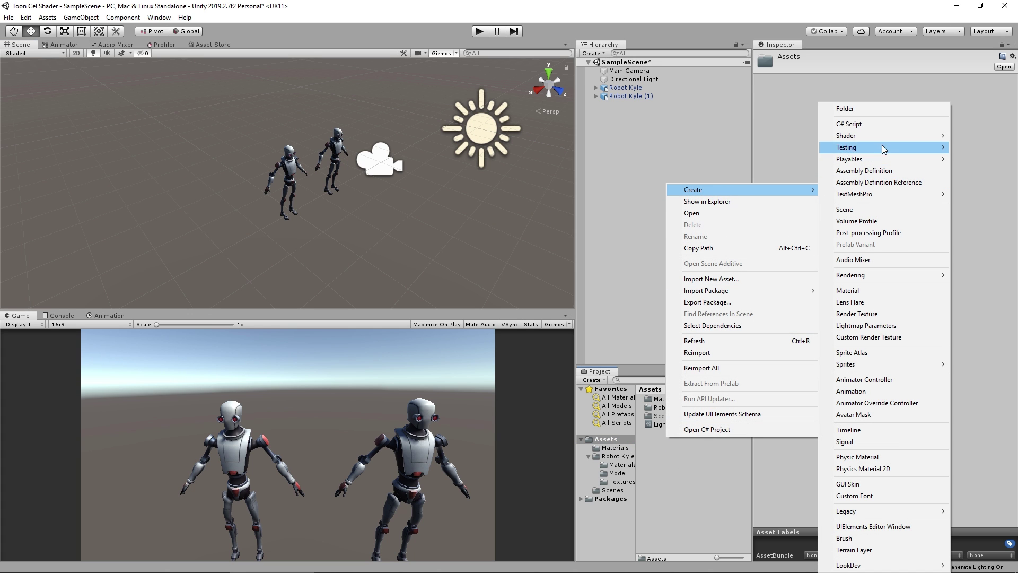
left_click(870, 109)
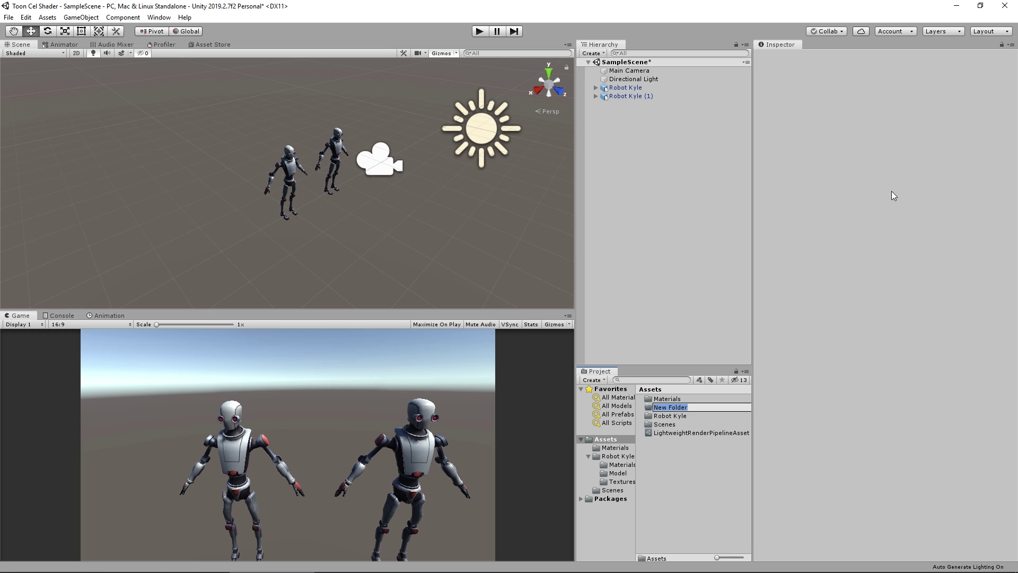
type("Shaders")
key("Return")
key("Return")
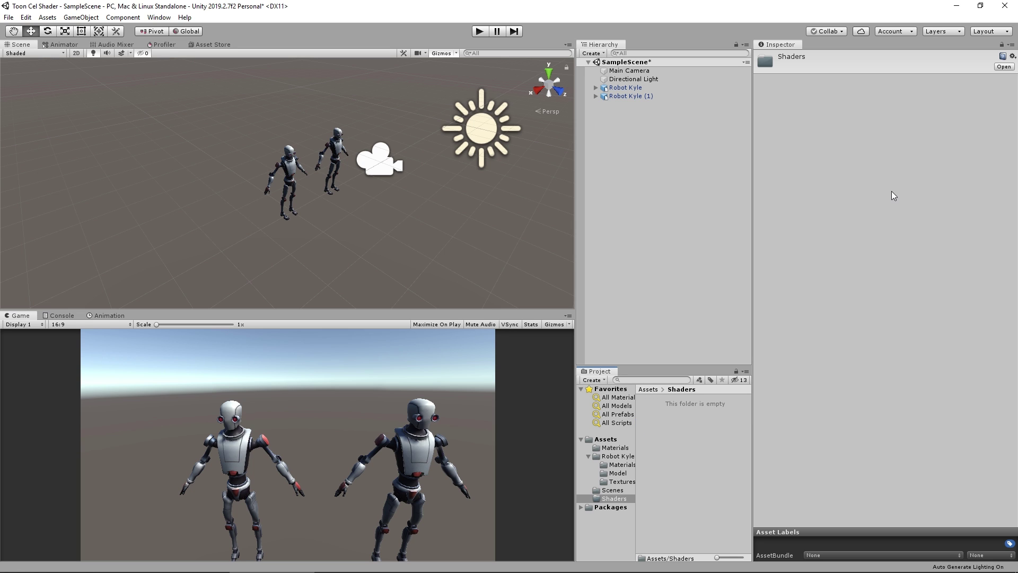
right_click(674, 424)
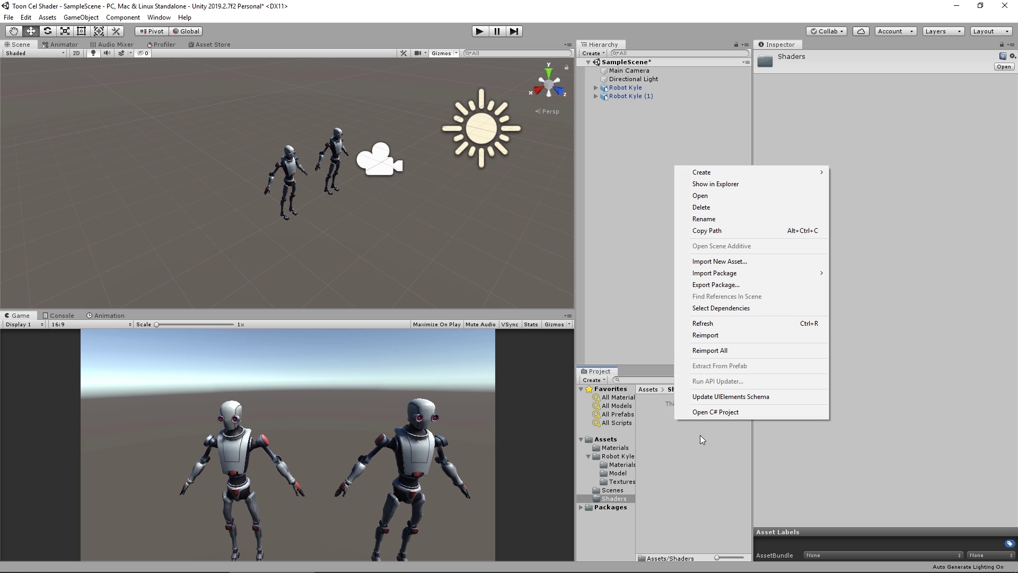
mouse_move(718, 173)
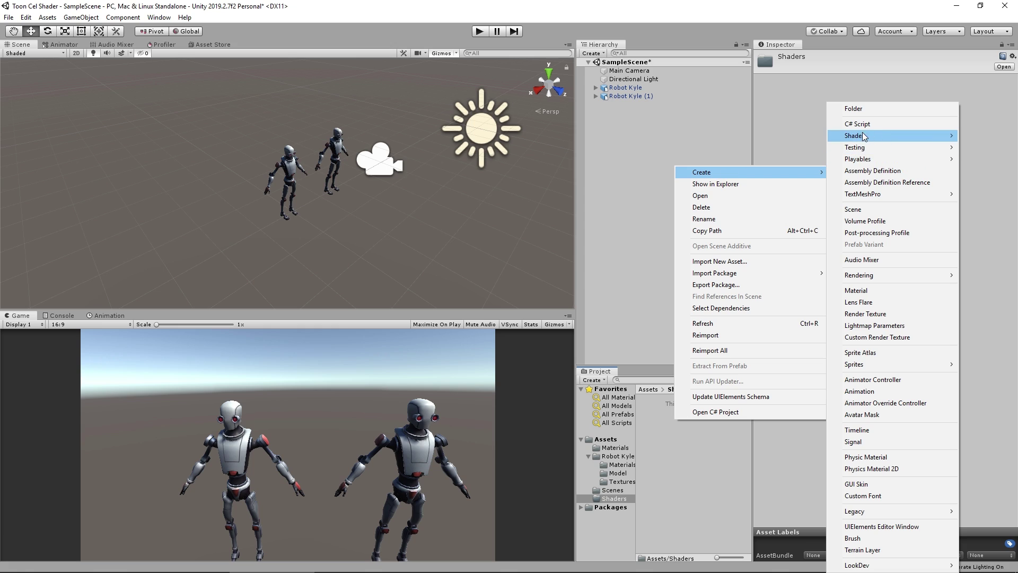